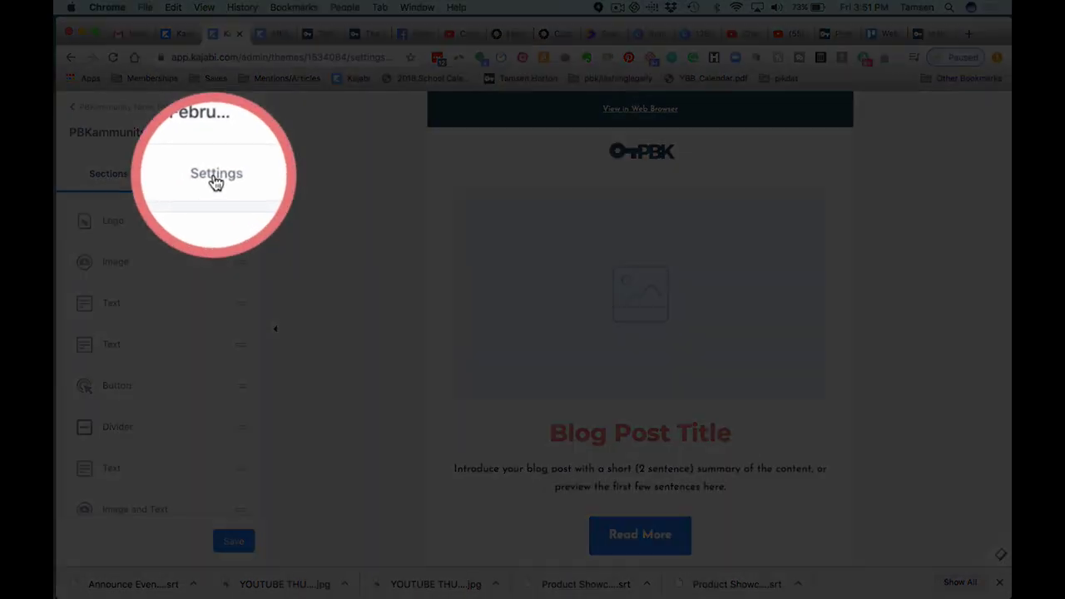
Review the custom font, body font, heading font, fallback and line height options in the email's typography settings
{"action": "left_click", "coordinate": [215, 177]}
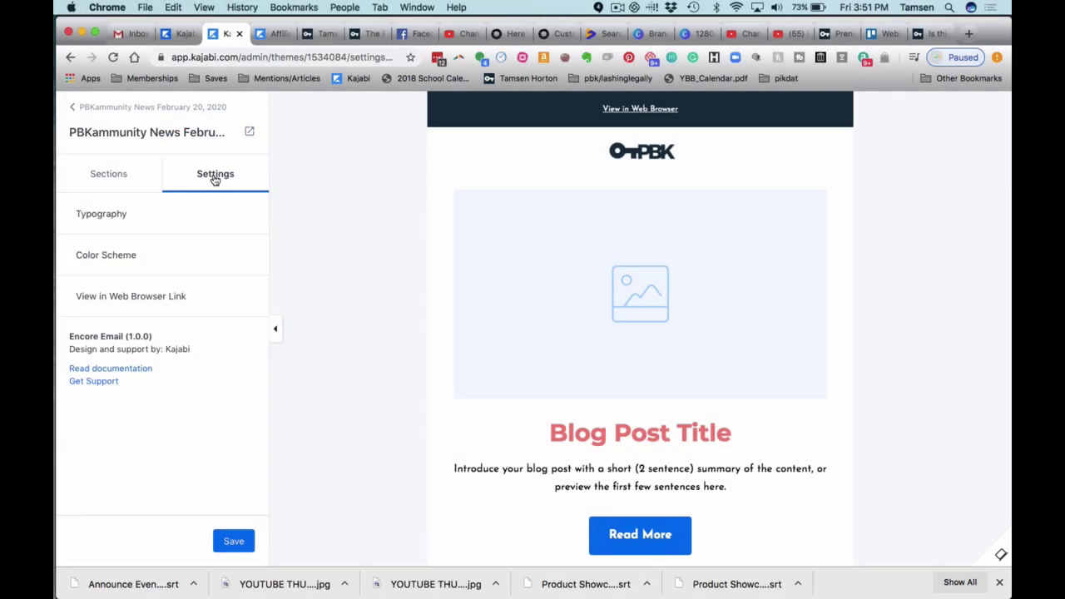
{"action": "left_click", "coordinate": [118, 214]}
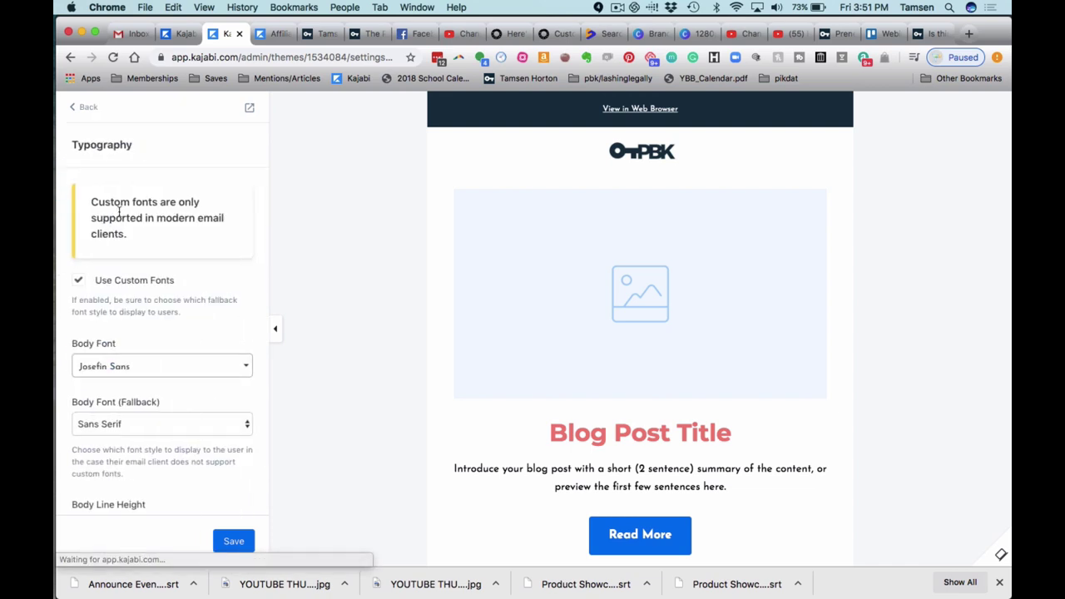
{"action": "scroll", "coordinate": [154, 308], "scroll_direction": "down", "scroll_amount": 3}
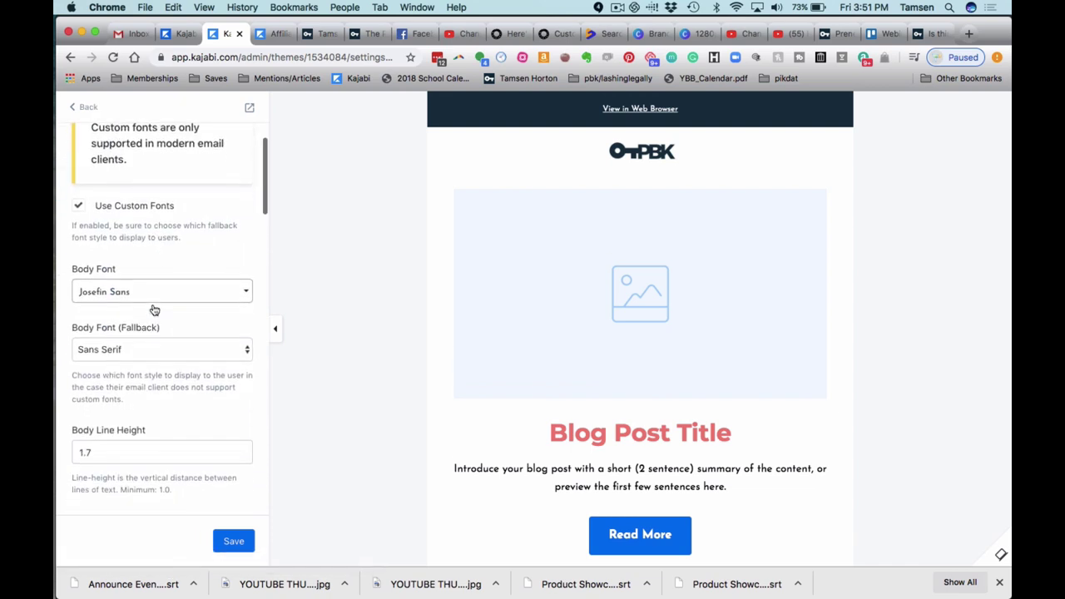
{"action": "scroll", "coordinate": [154, 308], "scroll_direction": "down", "scroll_amount": 2}
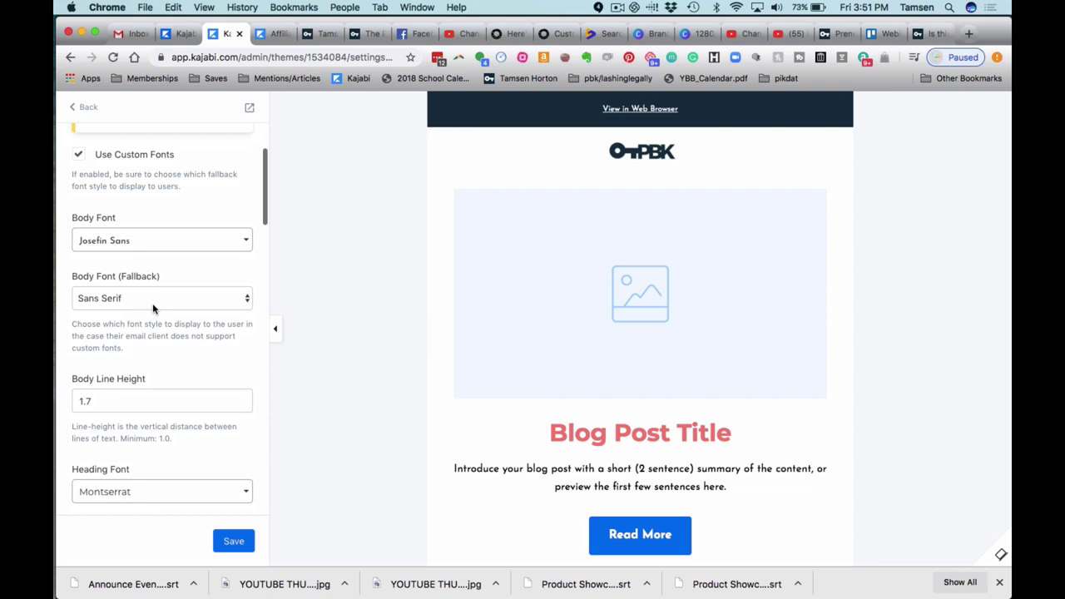
{"action": "scroll", "coordinate": [152, 303], "scroll_direction": "up", "scroll_amount": 5}
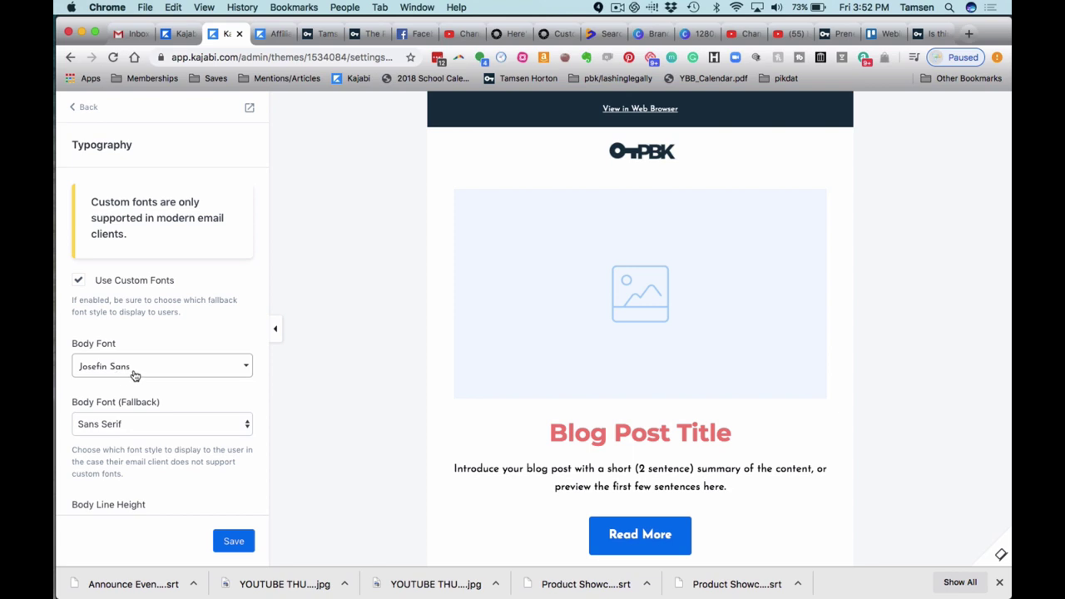
{"action": "scroll", "coordinate": [122, 470], "scroll_direction": "down", "scroll_amount": 6}
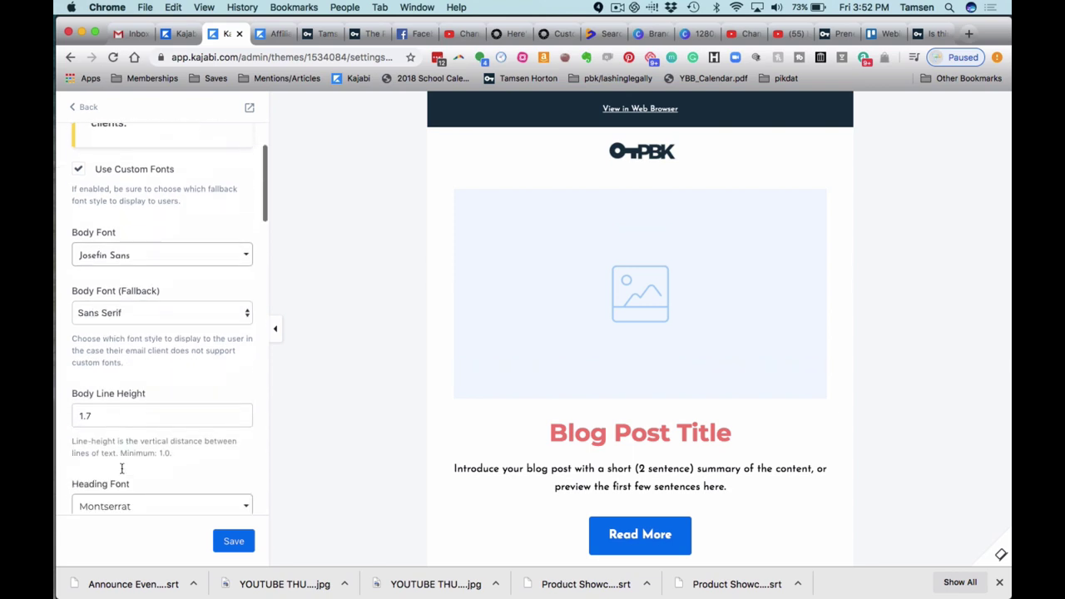
{"action": "scroll", "coordinate": [122, 472], "scroll_direction": "down", "scroll_amount": 2}
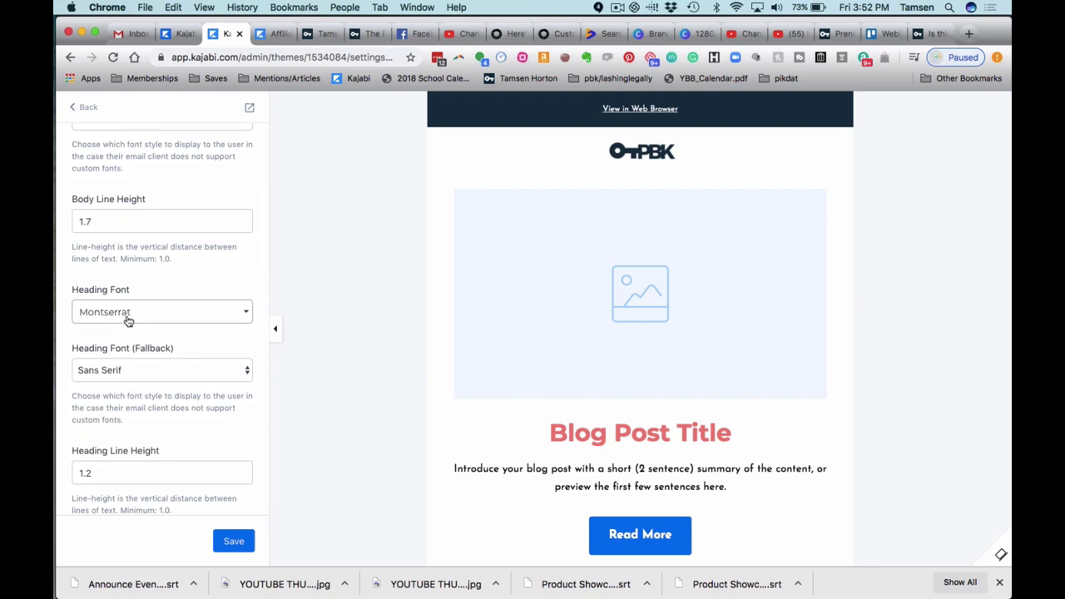
{"action": "scroll", "coordinate": [180, 319], "scroll_direction": "up", "scroll_amount": 8}
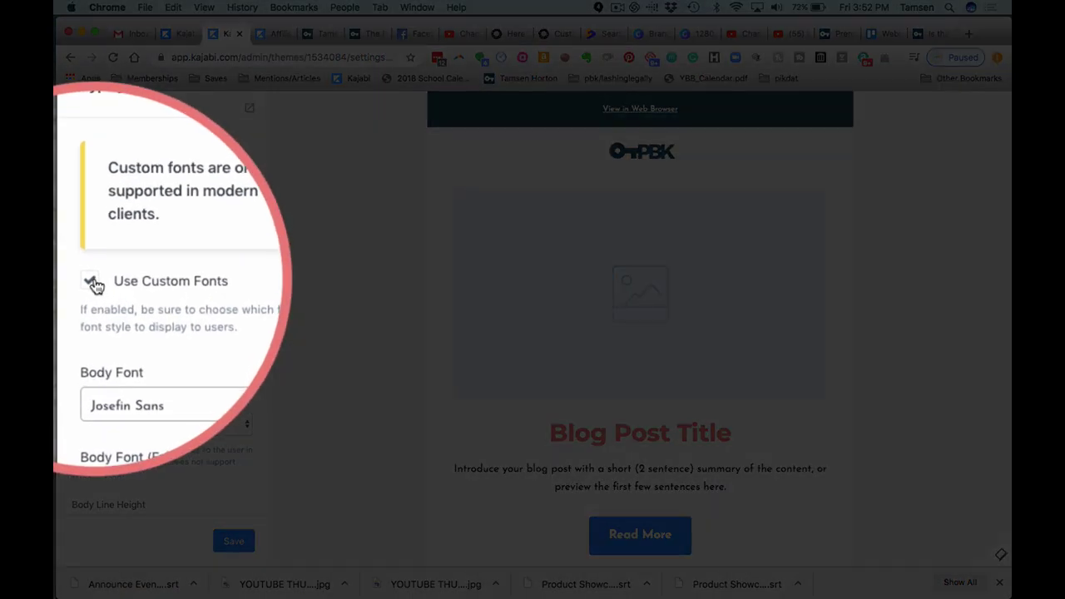
Turn Use Custom Fonts off and back on, saving the email after each change
{"action": "left_click", "coordinate": [82, 283]}
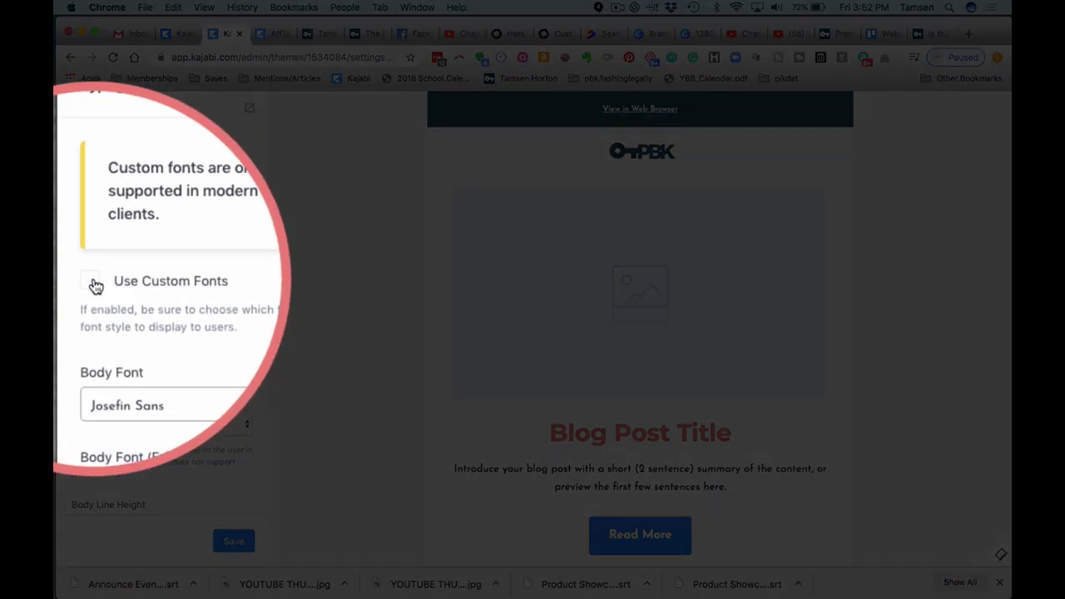
{"action": "left_click", "coordinate": [234, 542]}
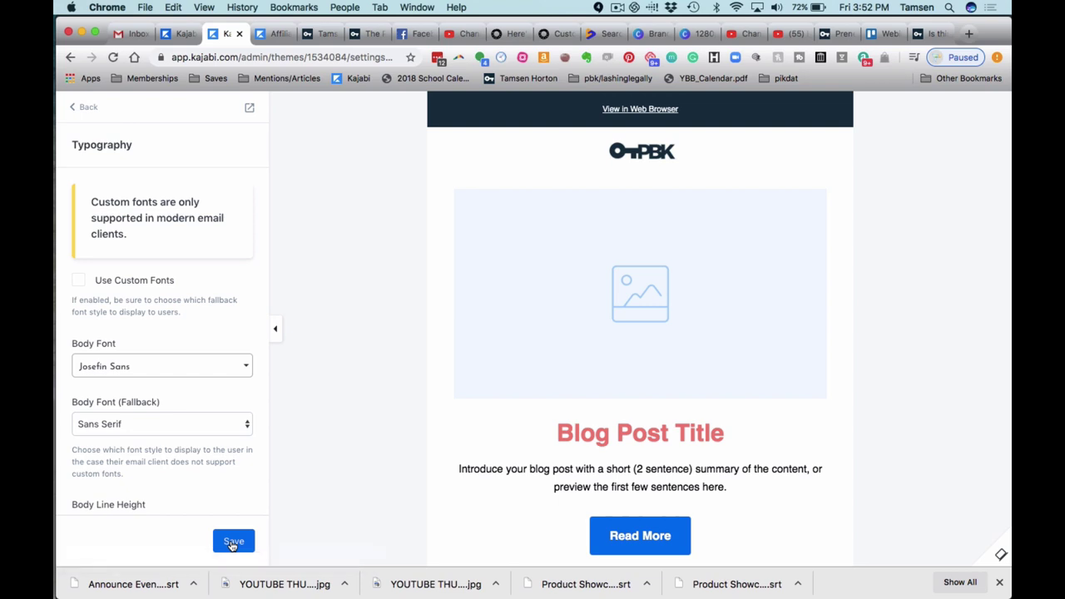
{"action": "left_click", "coordinate": [79, 281]}
{"action": "left_click", "coordinate": [234, 542]}
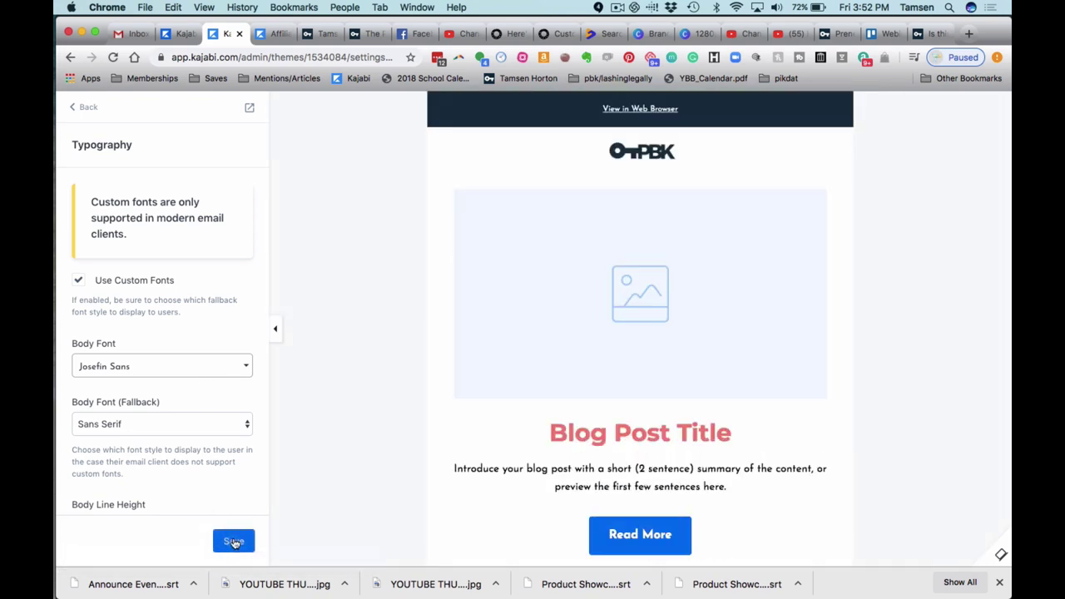
{"action": "left_click", "coordinate": [87, 108]}
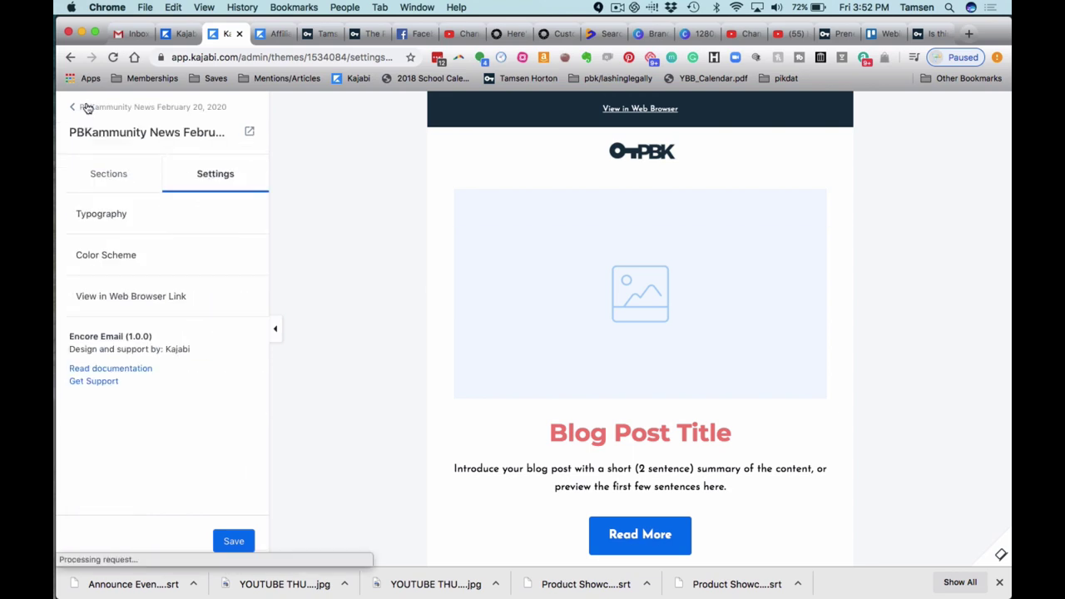
Set the email's body text color to the dark navy swatch in the color scheme and save
{"action": "left_click", "coordinate": [116, 258]}
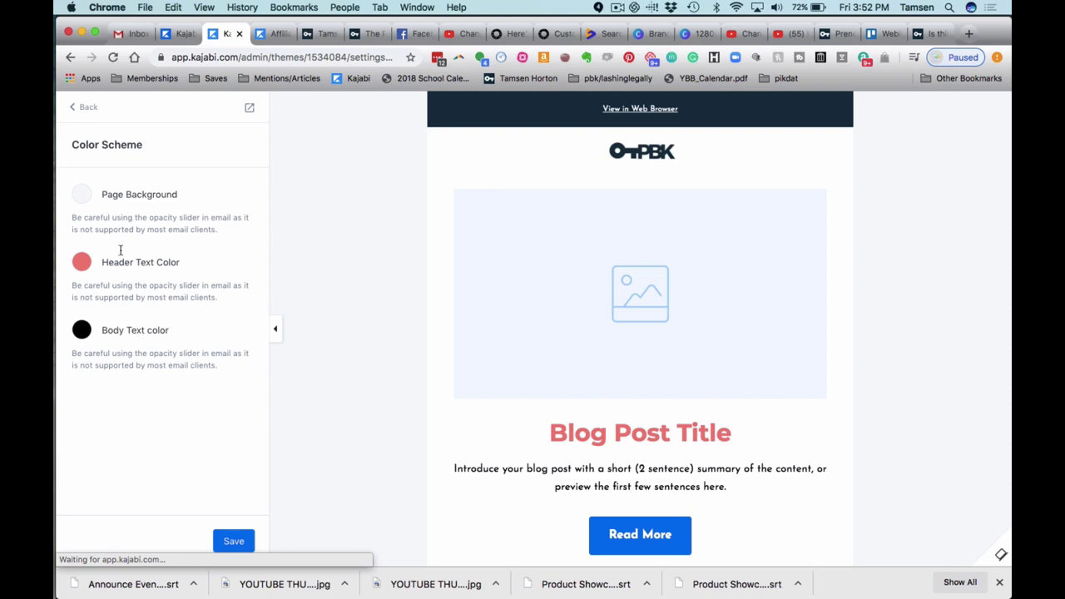
{"action": "left_click", "coordinate": [82, 329]}
{"action": "left_click", "coordinate": [93, 358]}
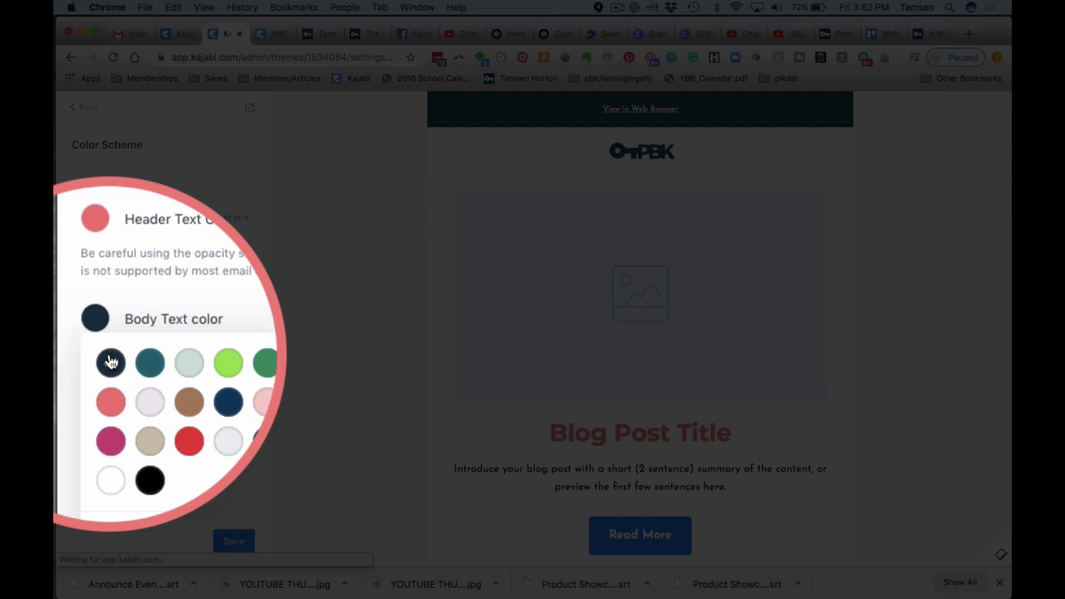
{"action": "left_click", "coordinate": [145, 407]}
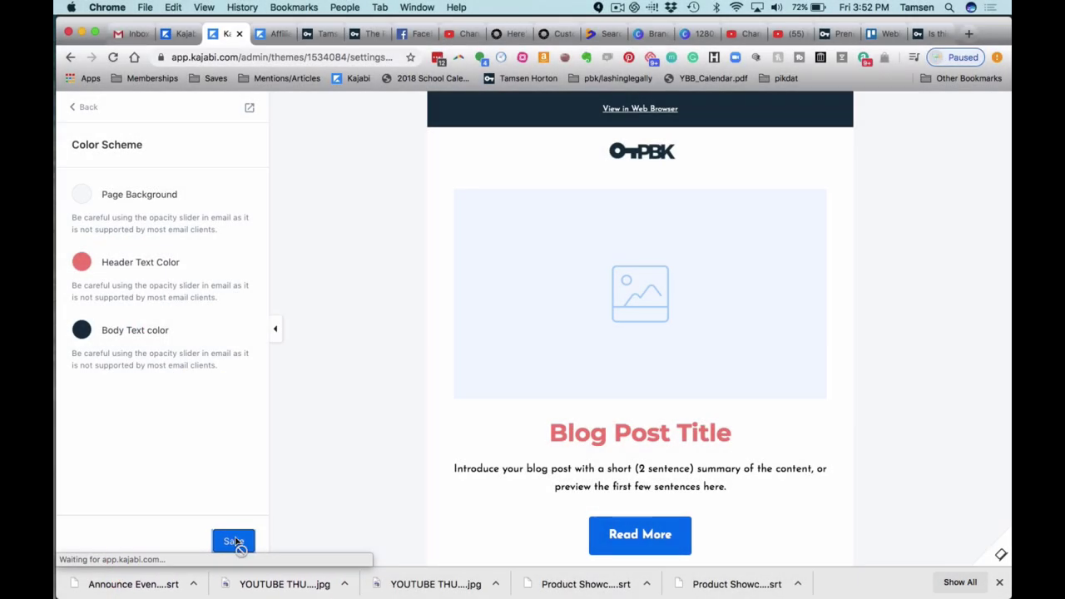
{"action": "left_click", "coordinate": [234, 542]}
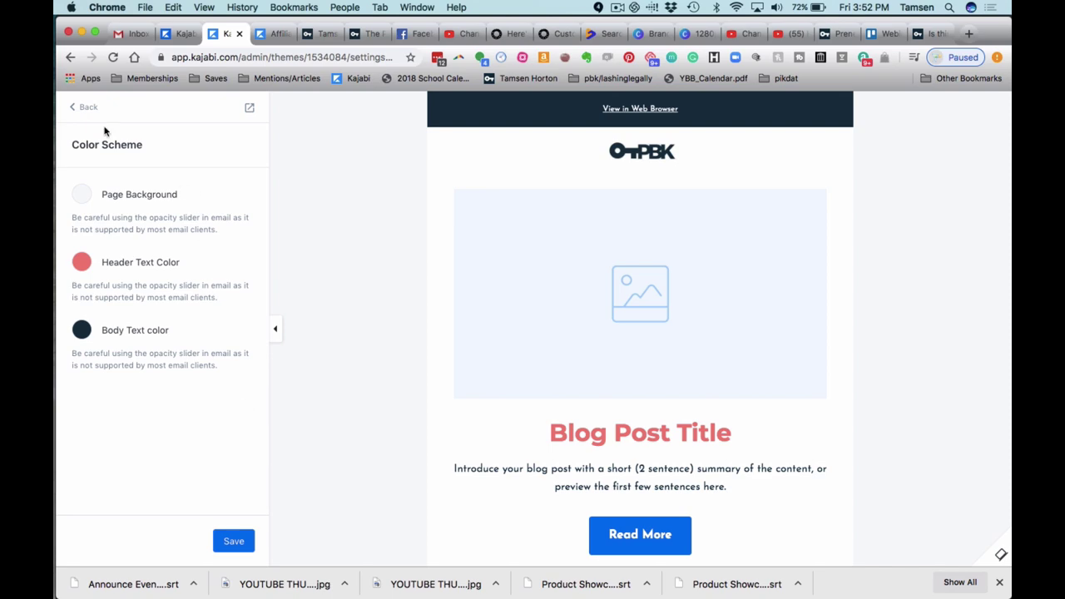
{"action": "left_click", "coordinate": [84, 106]}
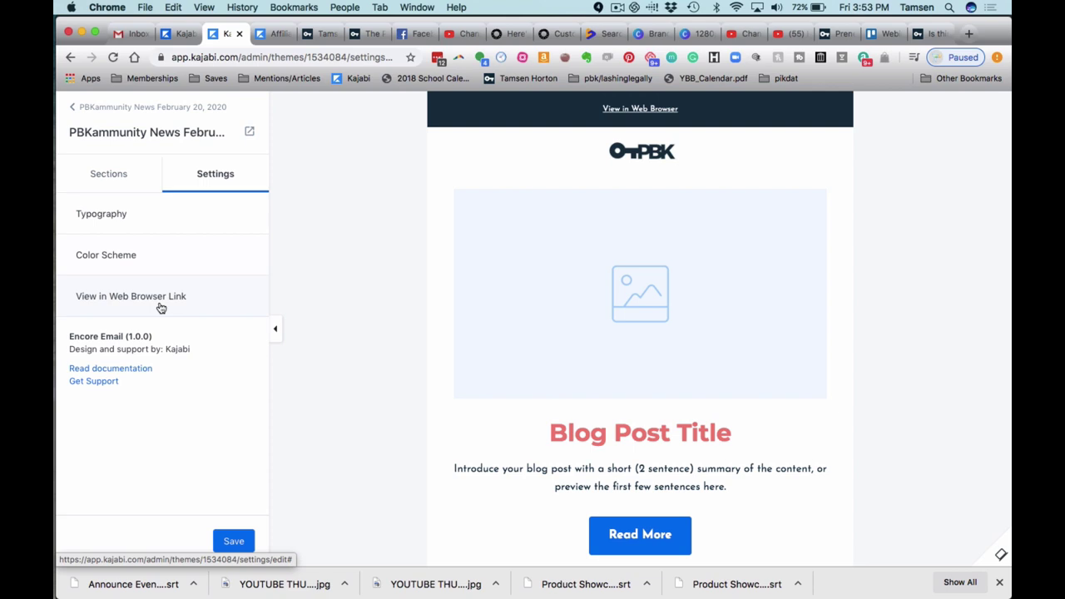
Review the color, desktop layout and mobile layout options of the View in Web Browser link and save the settings
{"action": "left_click", "coordinate": [159, 293]}
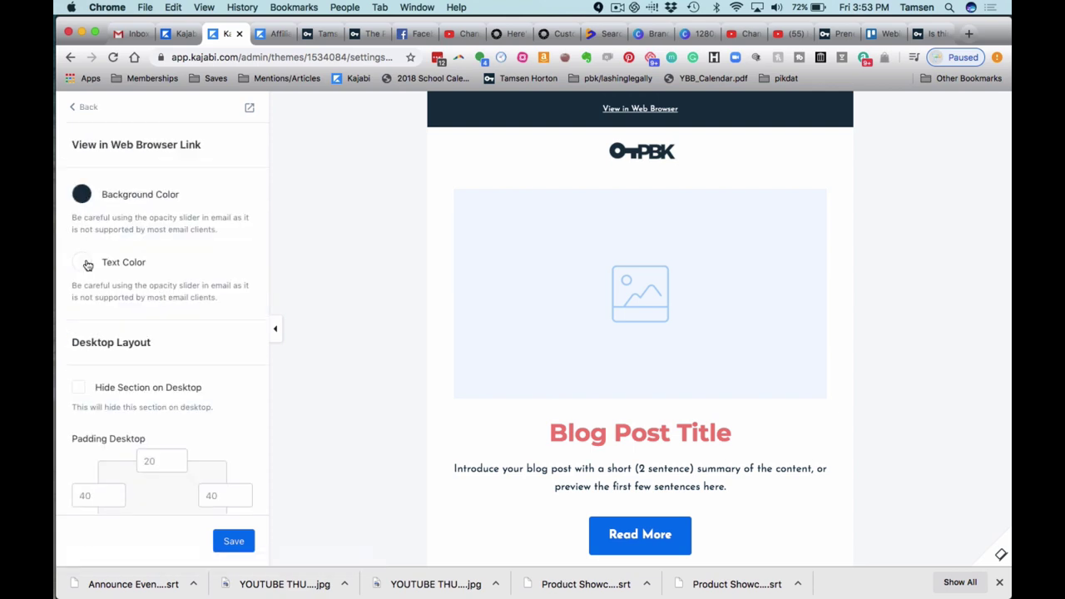
{"action": "scroll", "coordinate": [173, 344], "scroll_direction": "down", "scroll_amount": 2}
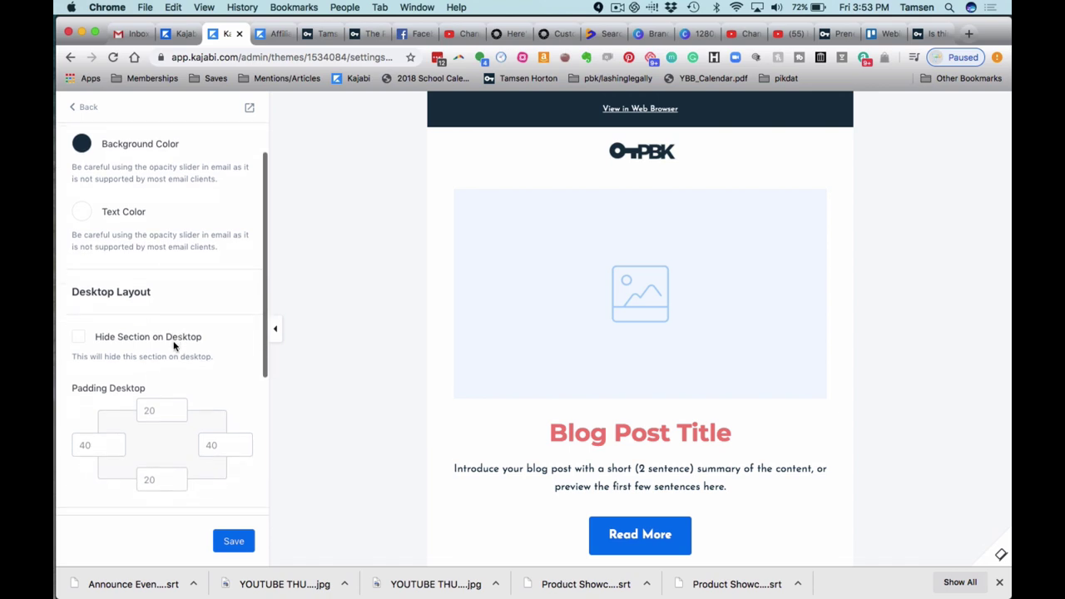
{"action": "scroll", "coordinate": [173, 344], "scroll_direction": "down", "scroll_amount": 5}
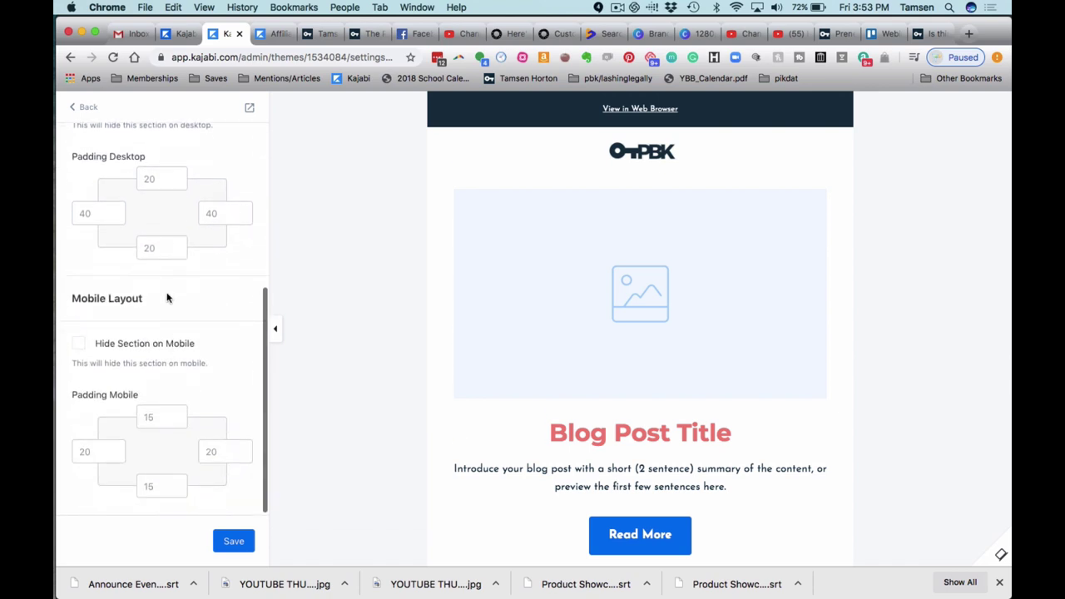
{"action": "left_click", "coordinate": [233, 542]}
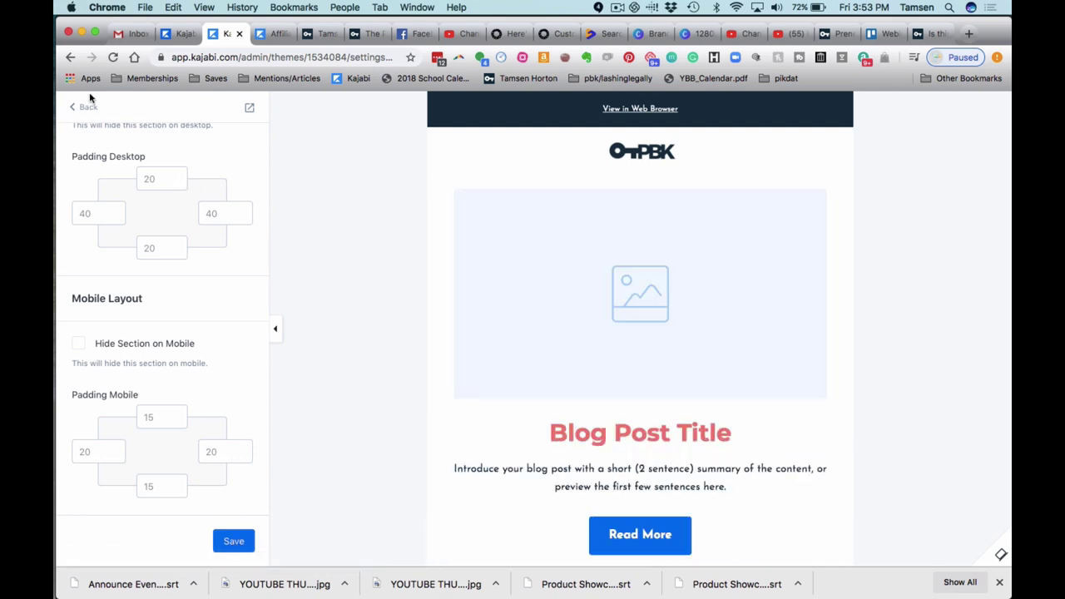
{"action": "left_click", "coordinate": [86, 105]}
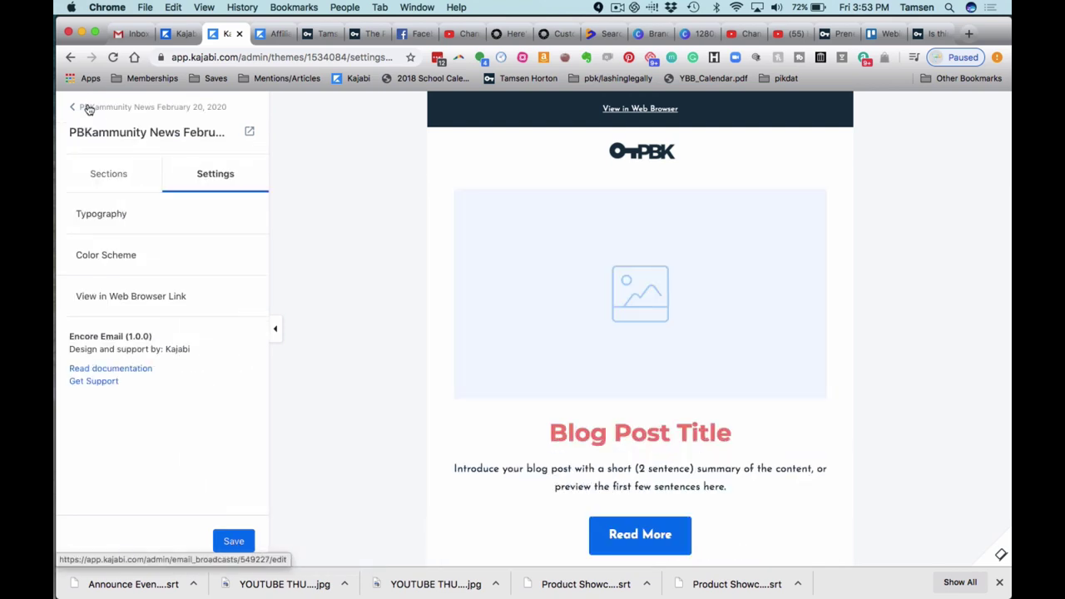
Examine the full list of sections that make up the email, down to the footer
{"action": "left_click", "coordinate": [113, 177]}
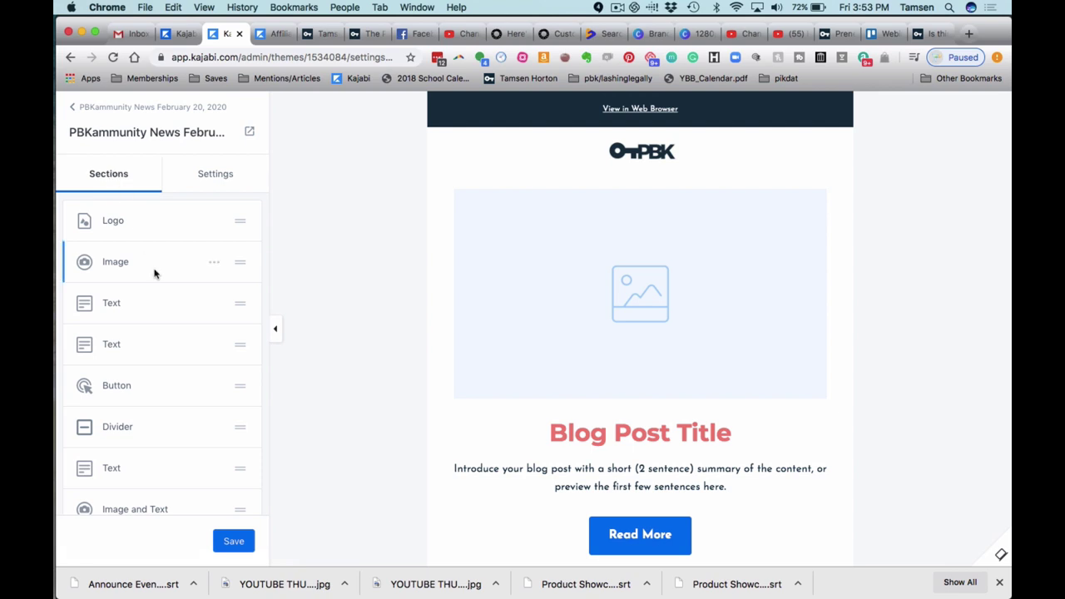
{"action": "scroll", "coordinate": [155, 272], "scroll_direction": "down", "scroll_amount": 3}
{"action": "scroll", "coordinate": [154, 273], "scroll_direction": "down", "scroll_amount": 5}
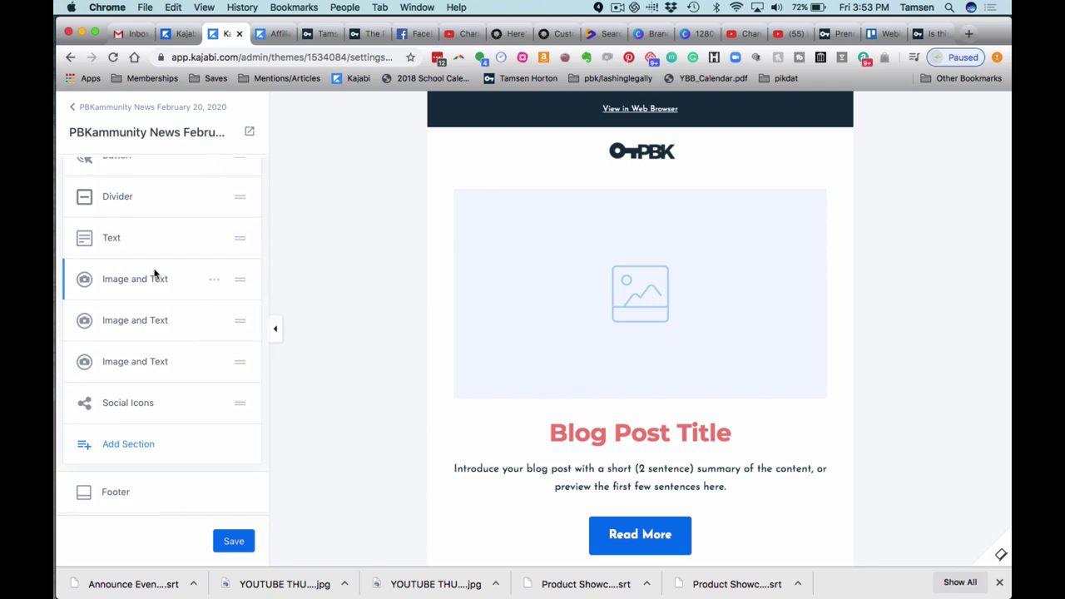
{"action": "scroll", "coordinate": [154, 274], "scroll_direction": "down", "scroll_amount": 1}
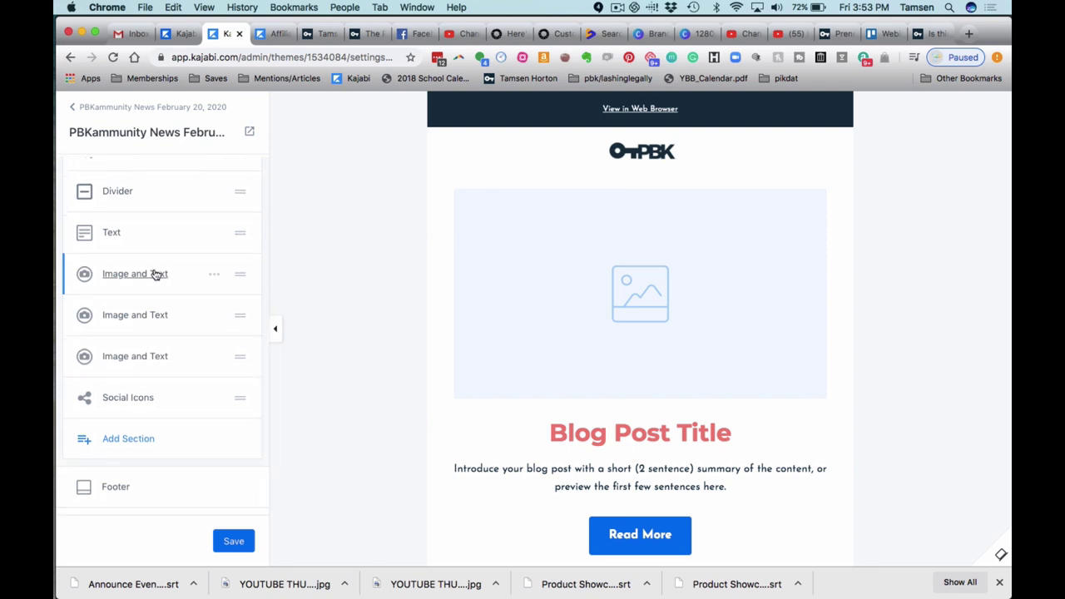
{"action": "scroll", "coordinate": [155, 274], "scroll_direction": "up", "scroll_amount": 6}
{"action": "scroll", "coordinate": [155, 275], "scroll_direction": "up", "scroll_amount": 2}
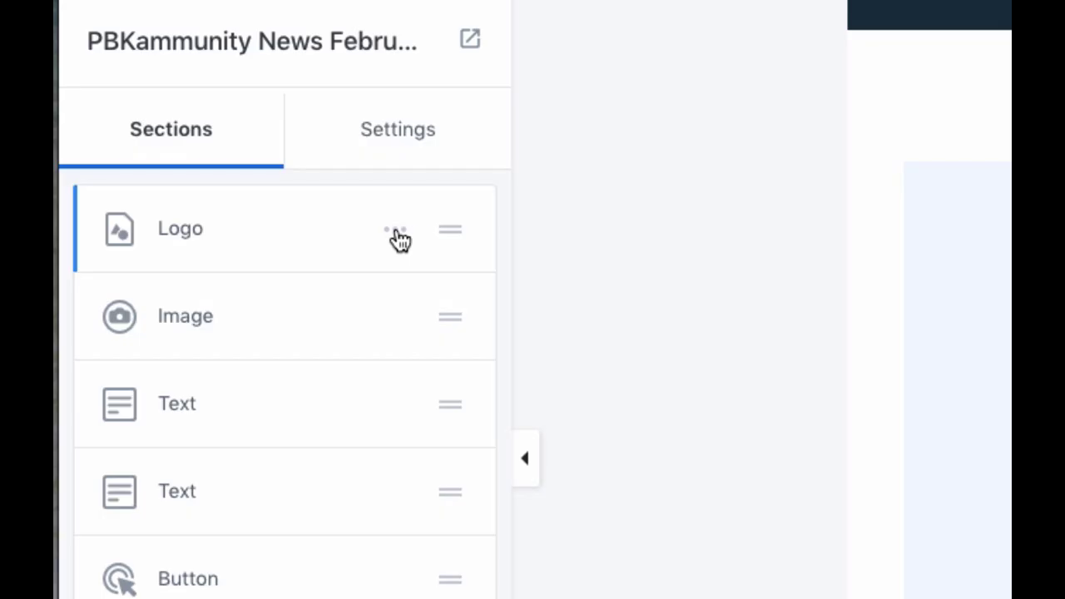
Move the Logo section below the Image section and back above it, and check the Logo section's options
{"action": "left_click_drag", "start_coordinate": [456, 237], "coordinate": [455, 318]}
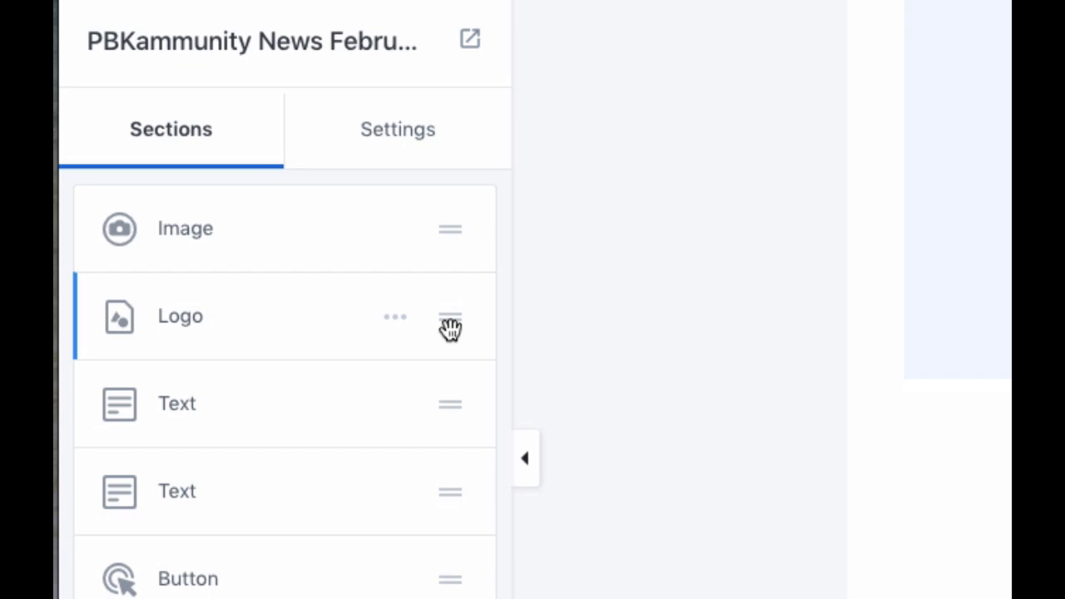
{"action": "left_click_drag", "start_coordinate": [452, 327], "coordinate": [458, 241]}
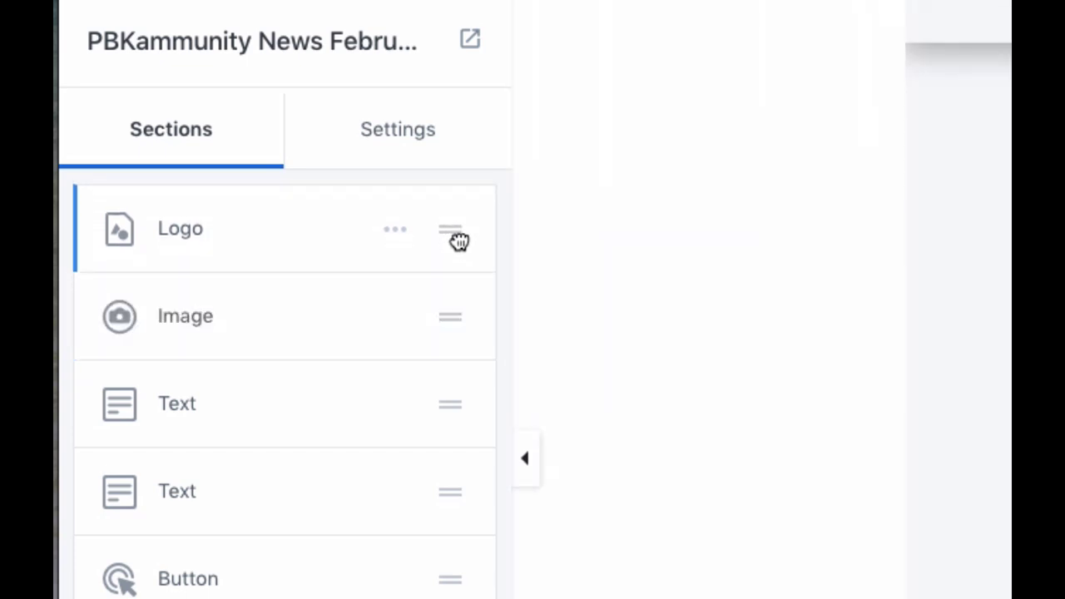
{"action": "left_click", "coordinate": [396, 235]}
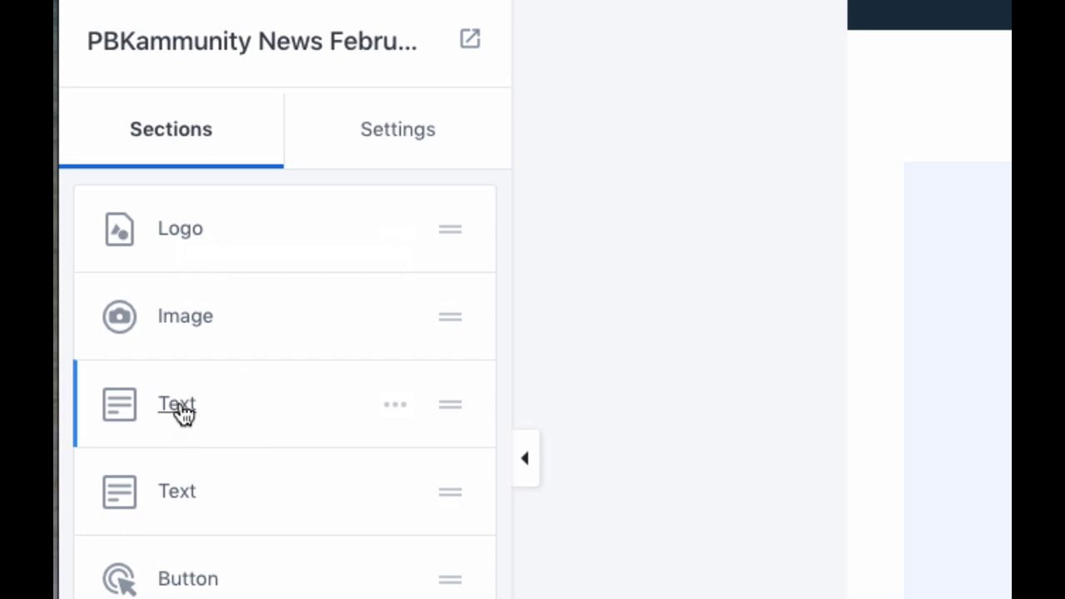
Hide the Image section below the logo and show it again
{"action": "left_click", "coordinate": [396, 320]}
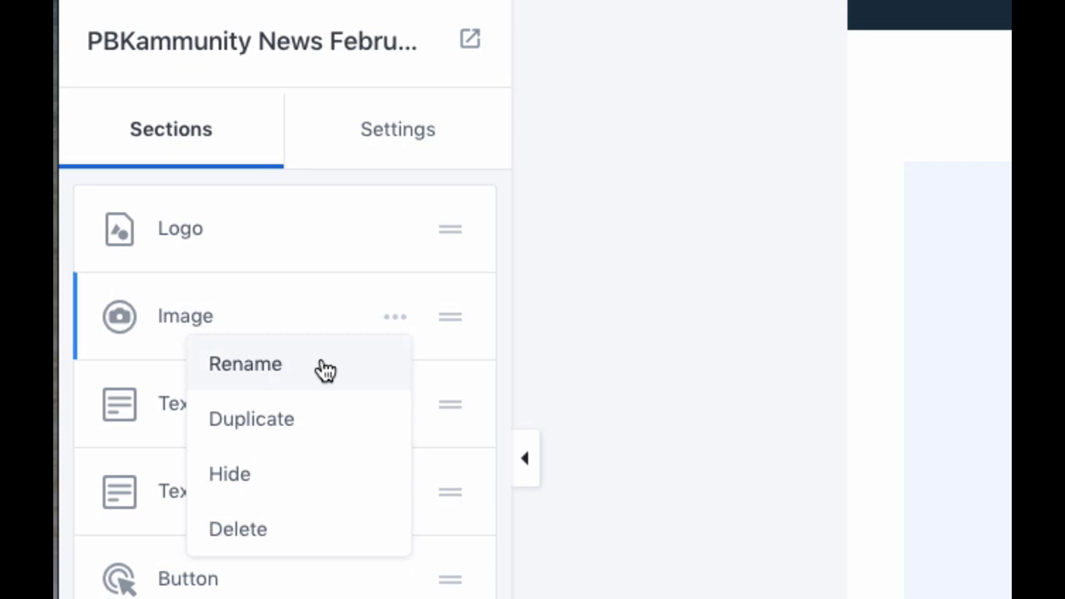
{"action": "left_click", "coordinate": [230, 474]}
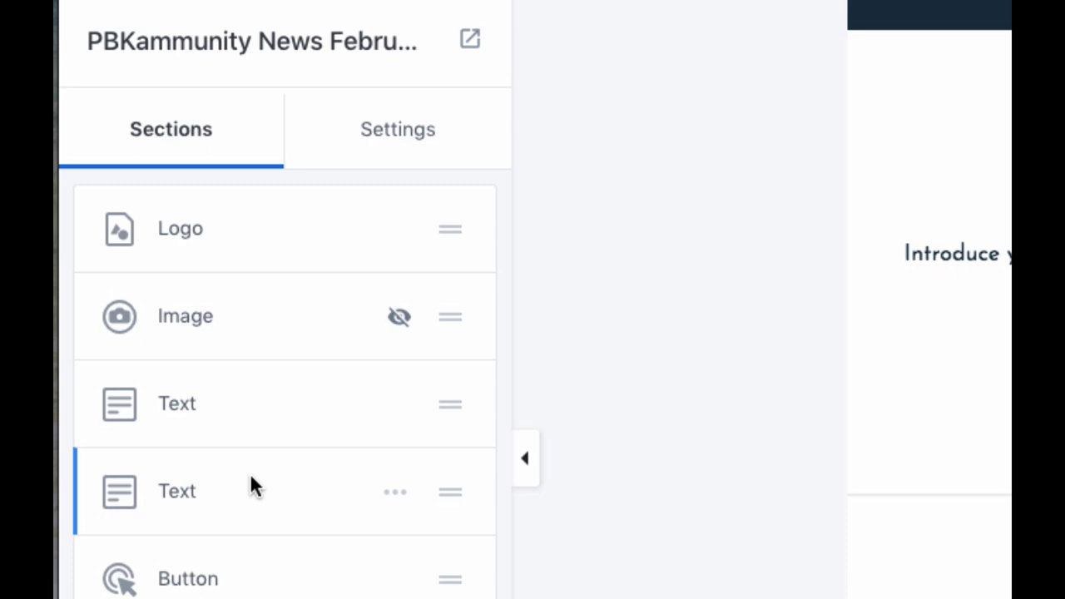
{"action": "left_click", "coordinate": [350, 315]}
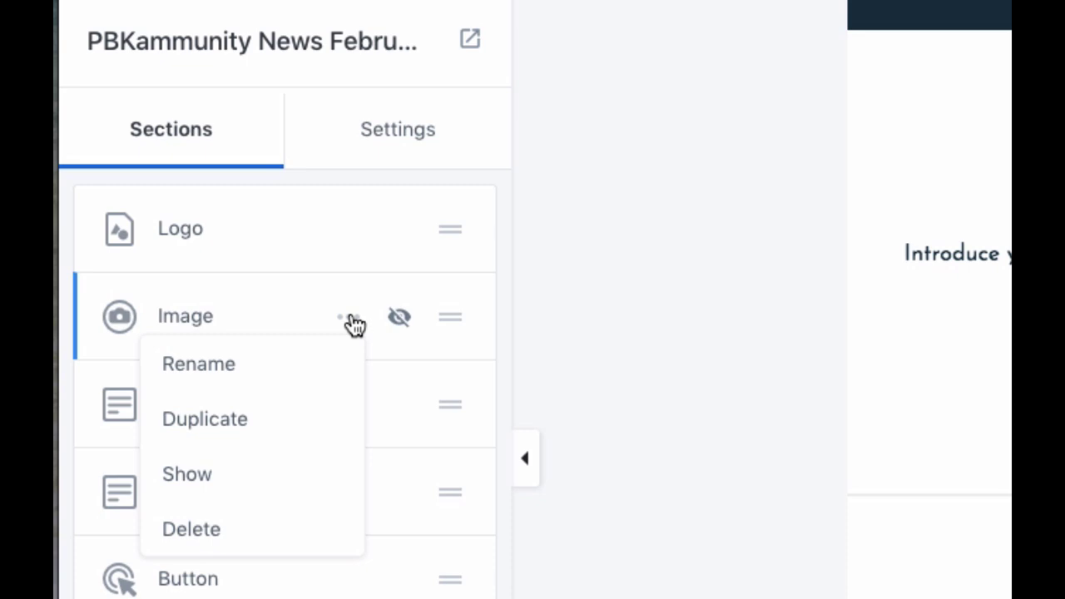
{"action": "left_click", "coordinate": [187, 474]}
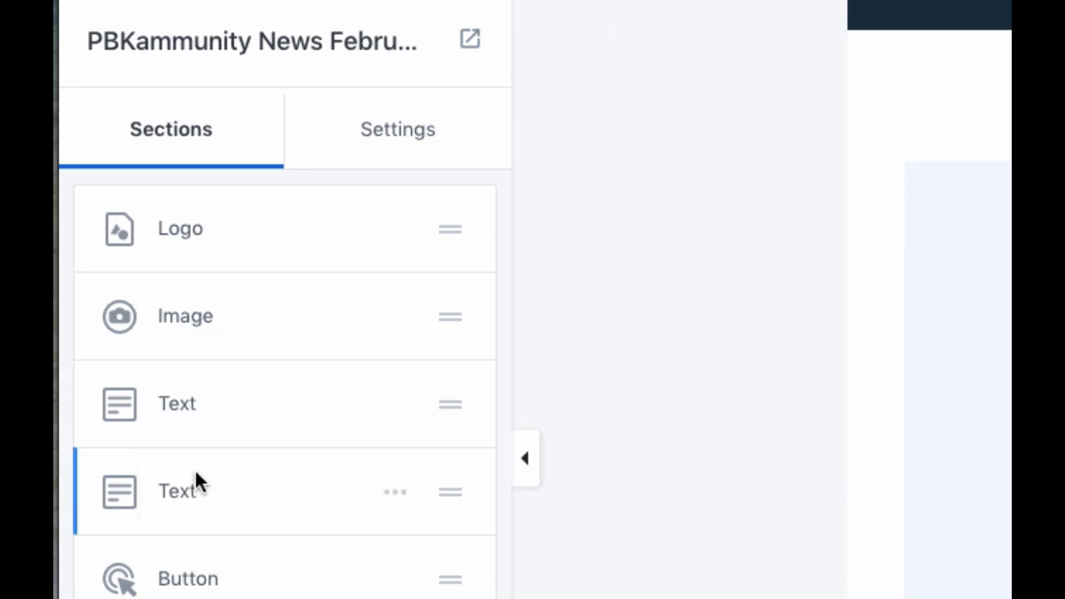
Examine the email preview from the main image and Read More button down to the More Recent Posts entries
{"action": "scroll", "coordinate": [302, 453], "scroll_direction": "down", "scroll_amount": 1}
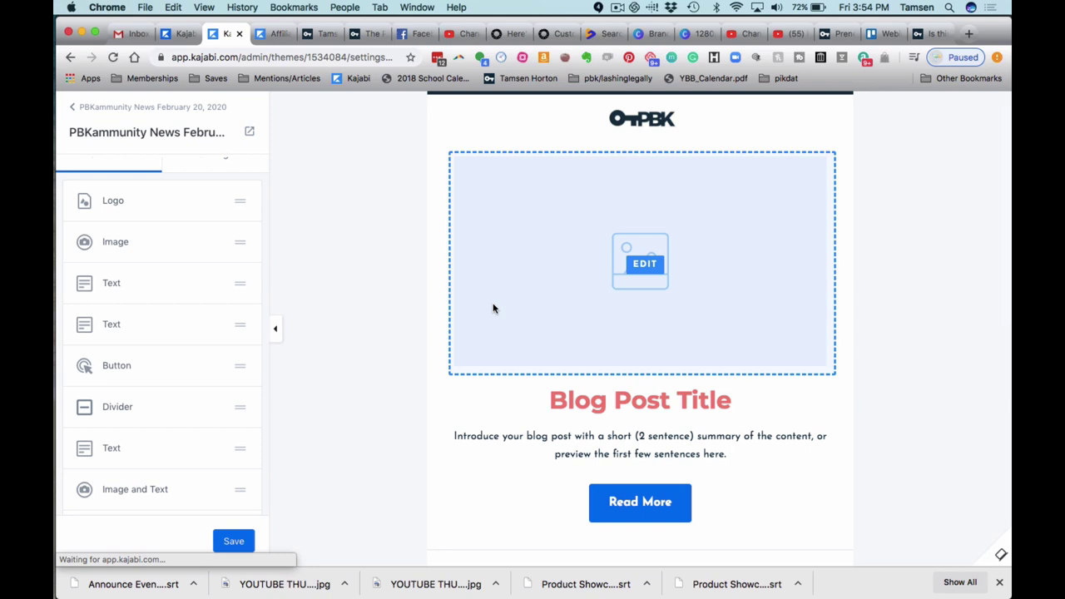
{"action": "scroll", "coordinate": [493, 308], "scroll_direction": "down", "scroll_amount": 2}
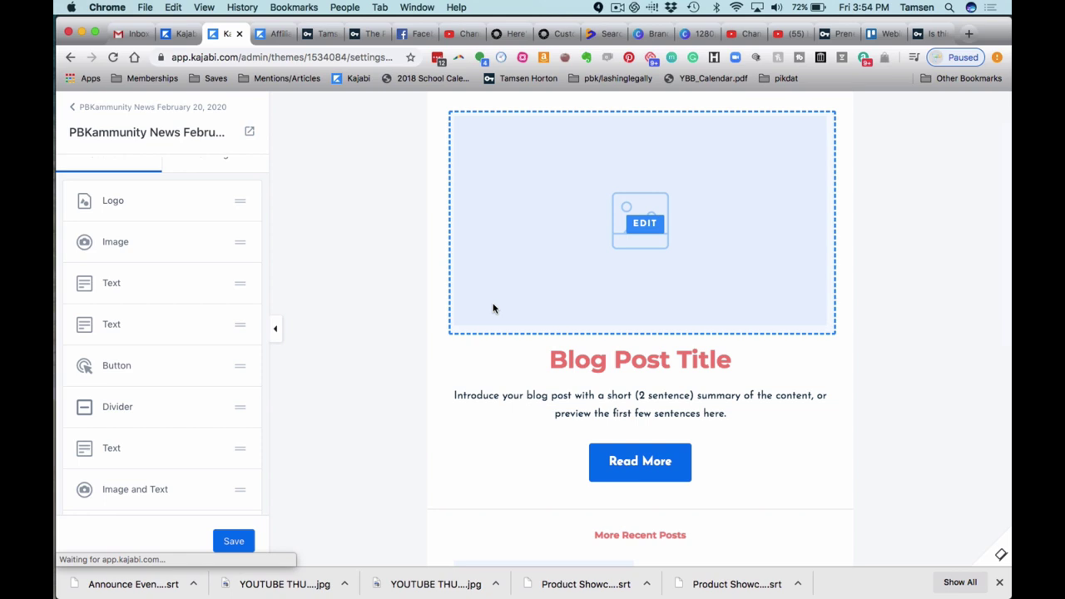
{"action": "scroll", "coordinate": [493, 309], "scroll_direction": "down", "scroll_amount": 3}
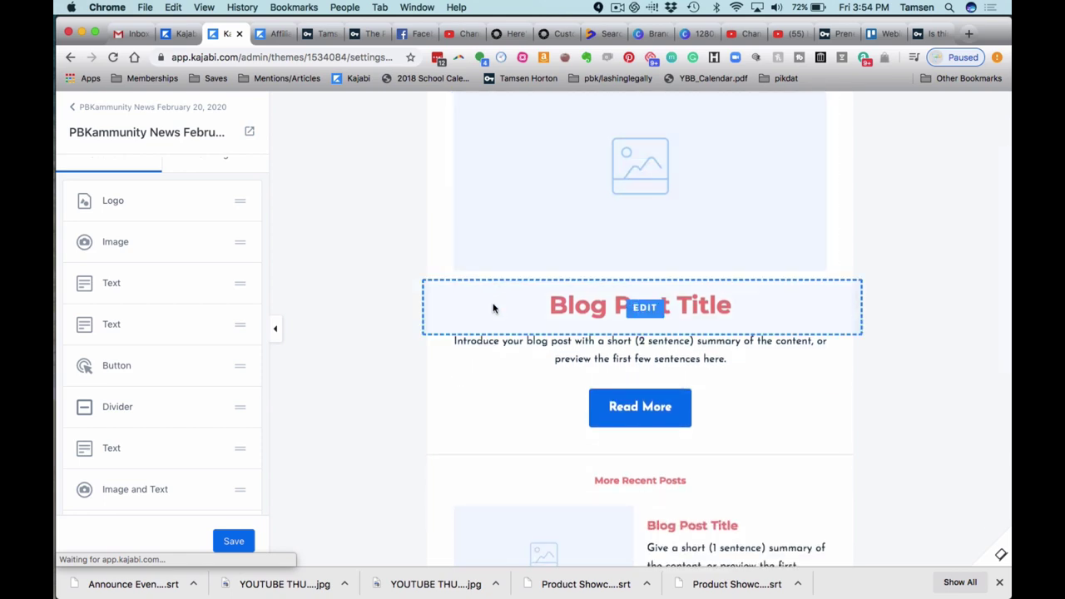
{"action": "scroll", "coordinate": [492, 308], "scroll_direction": "down", "scroll_amount": 1}
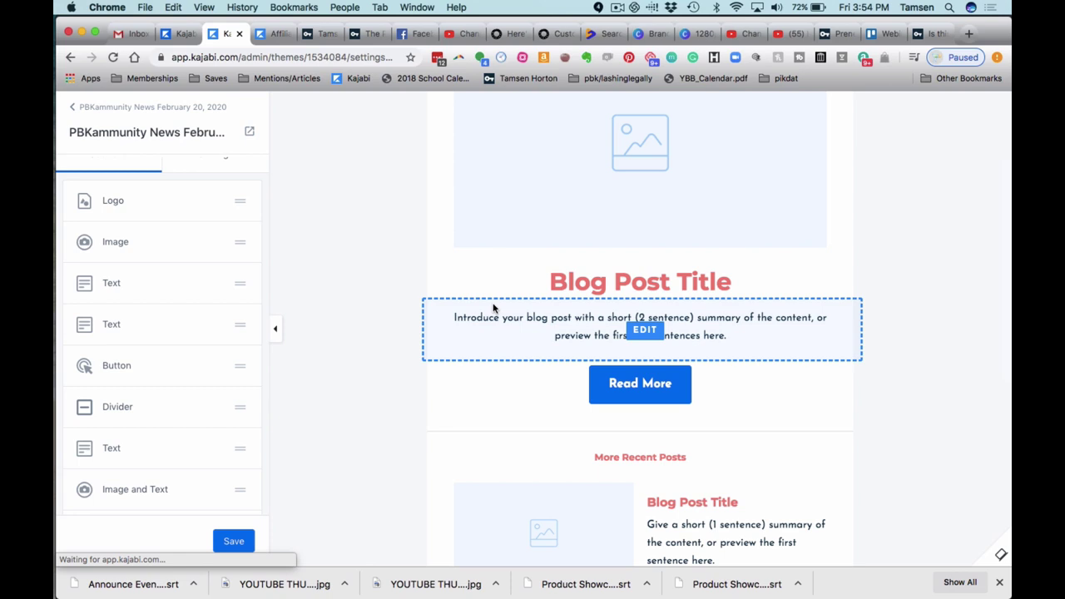
{"action": "scroll", "coordinate": [492, 309], "scroll_direction": "down", "scroll_amount": 5}
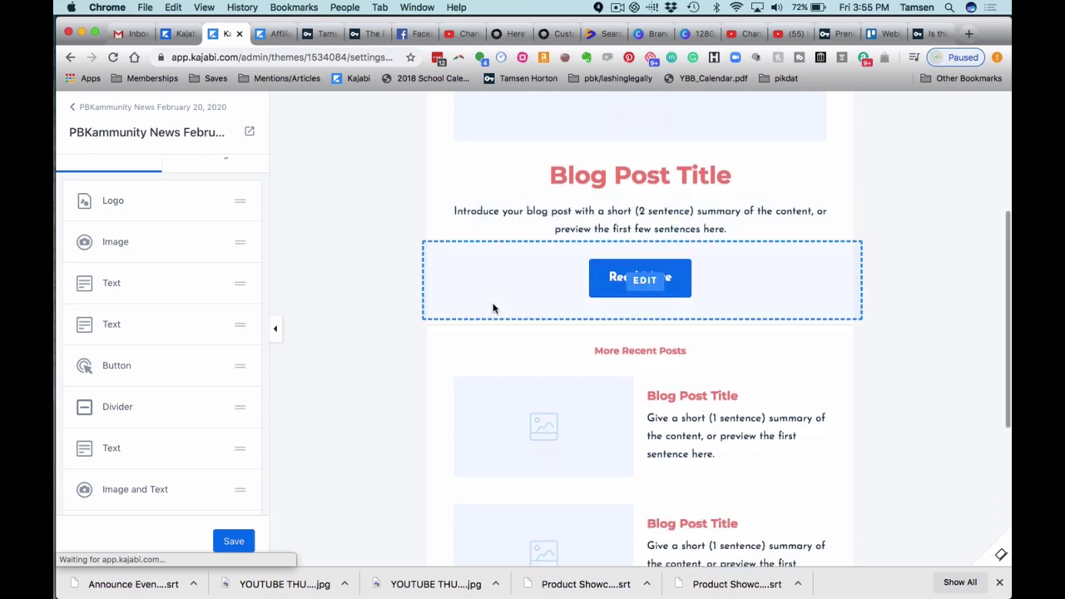
{"action": "scroll", "coordinate": [492, 308], "scroll_direction": "down", "scroll_amount": 5}
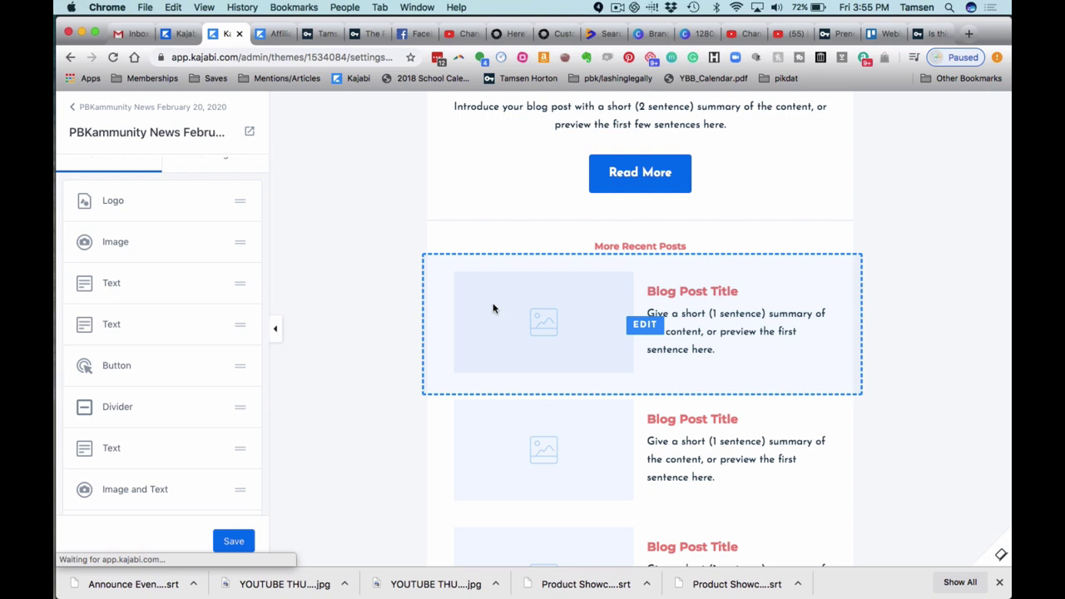
{"action": "scroll", "coordinate": [508, 307], "scroll_direction": "up", "scroll_amount": 5}
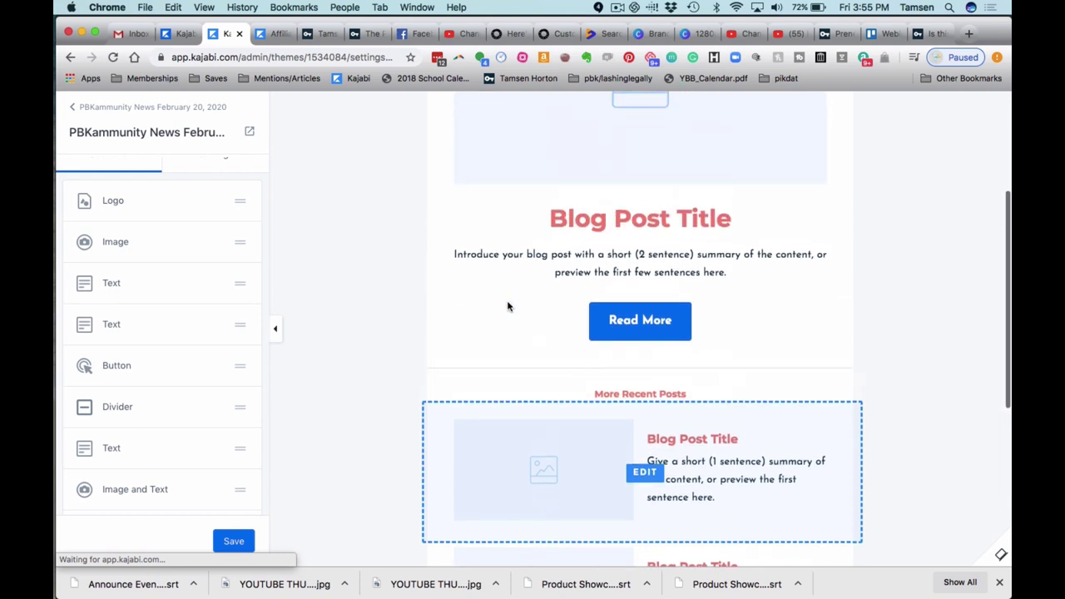
{"action": "scroll", "coordinate": [546, 202], "scroll_direction": "down", "scroll_amount": 2}
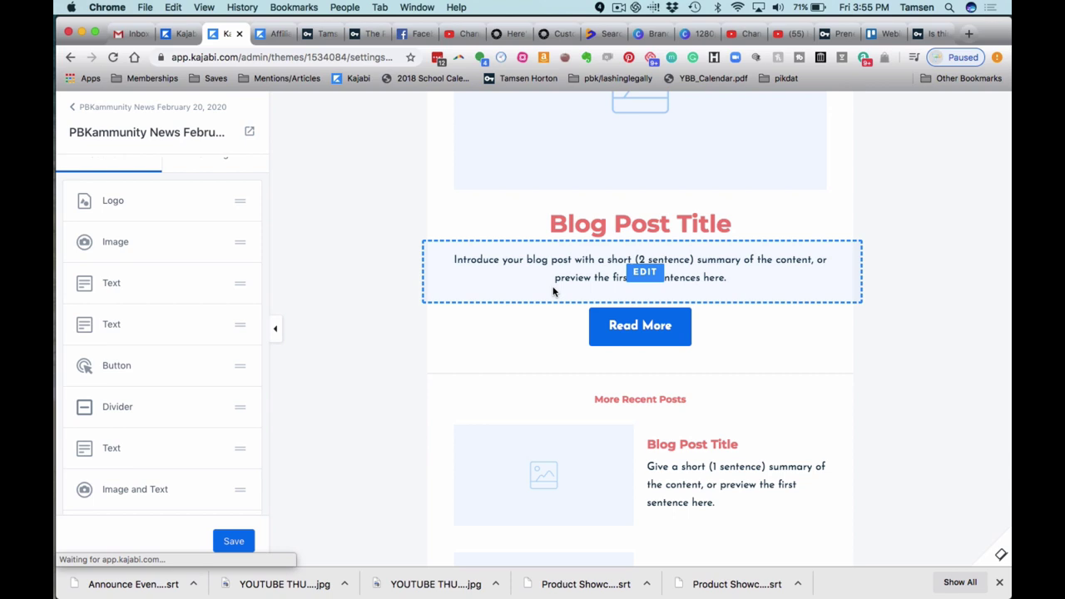
{"action": "scroll", "coordinate": [554, 292], "scroll_direction": "down", "scroll_amount": 3}
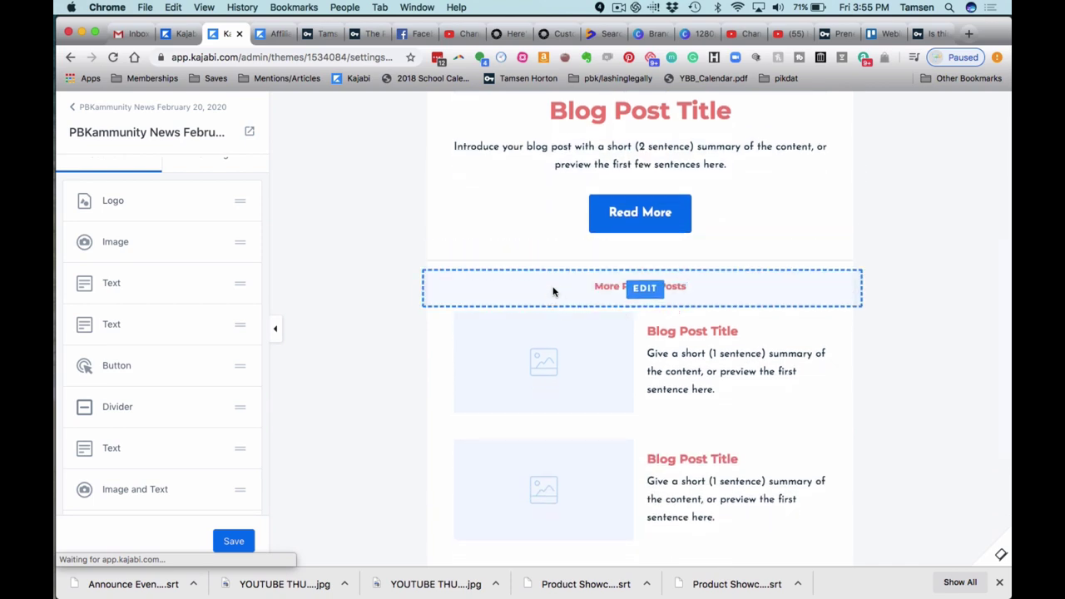
{"action": "scroll", "coordinate": [553, 291], "scroll_direction": "down", "scroll_amount": 1}
Open the first Image and Text section under More Recent Posts and check its image source and Image 1 Action options
{"action": "left_click", "coordinate": [591, 297]}
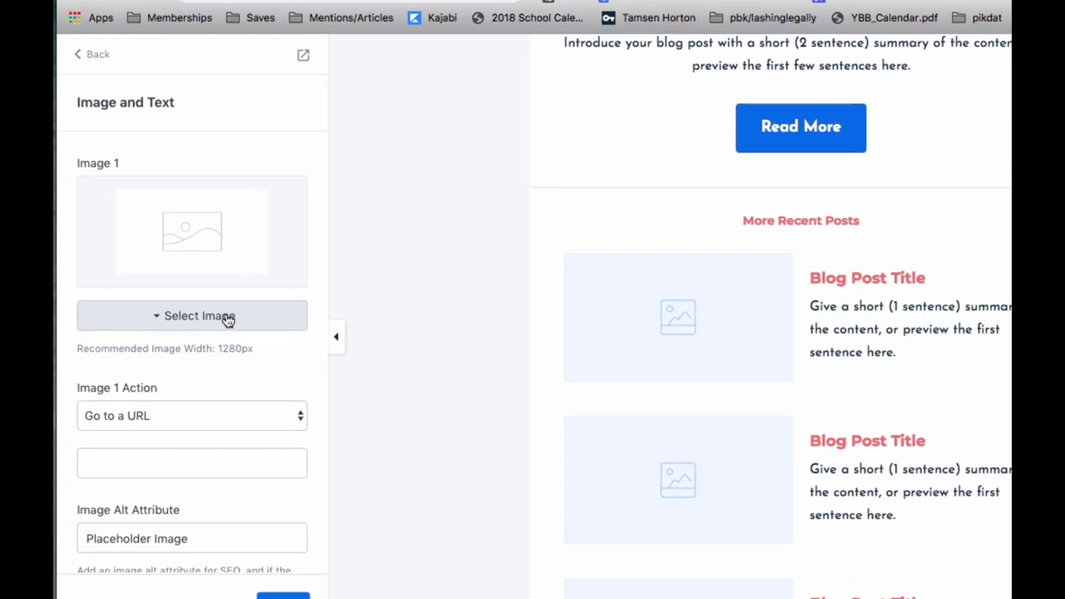
{"action": "left_click", "coordinate": [252, 323]}
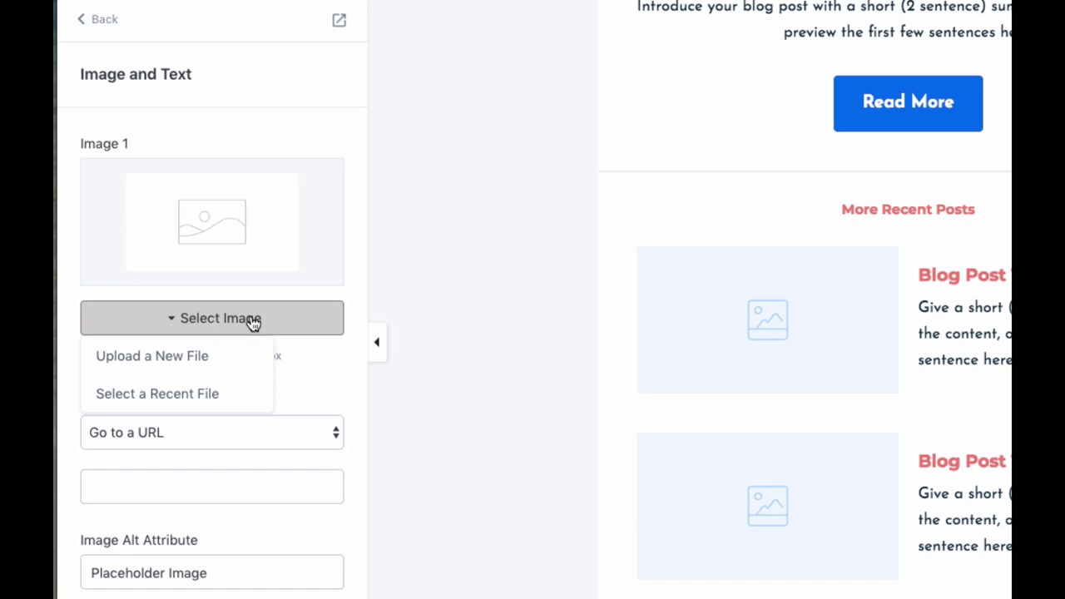
{"action": "left_click", "coordinate": [307, 355]}
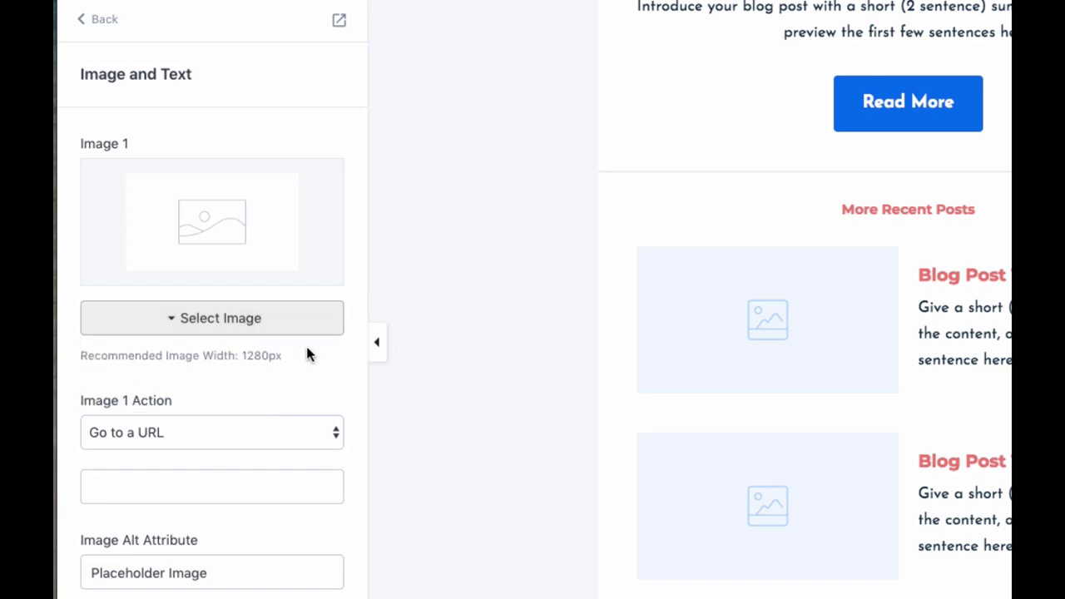
{"action": "left_click", "coordinate": [334, 435]}
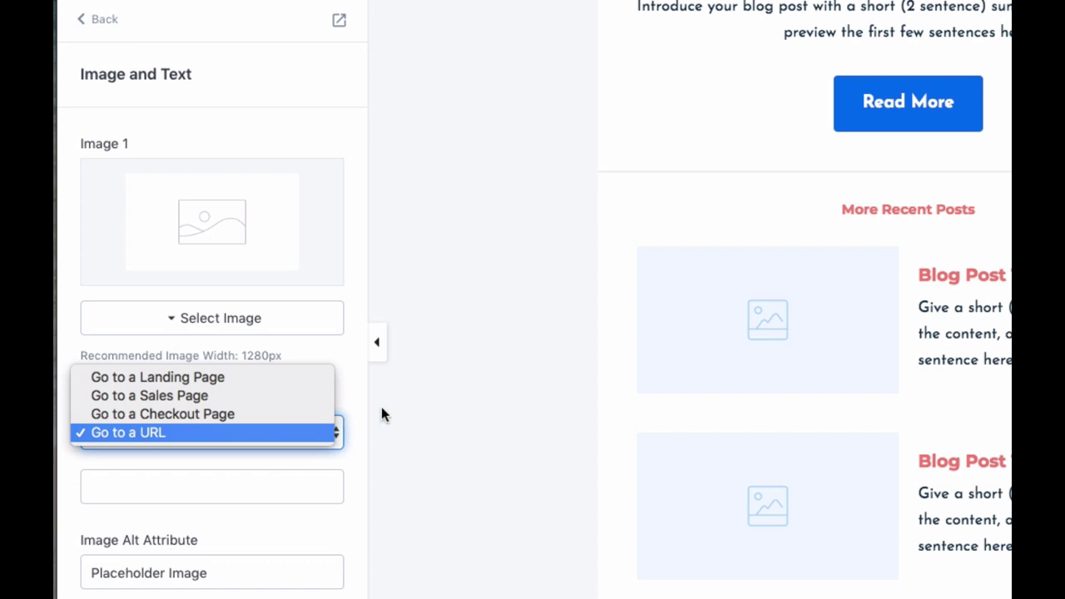
{"action": "left_click", "coordinate": [416, 400]}
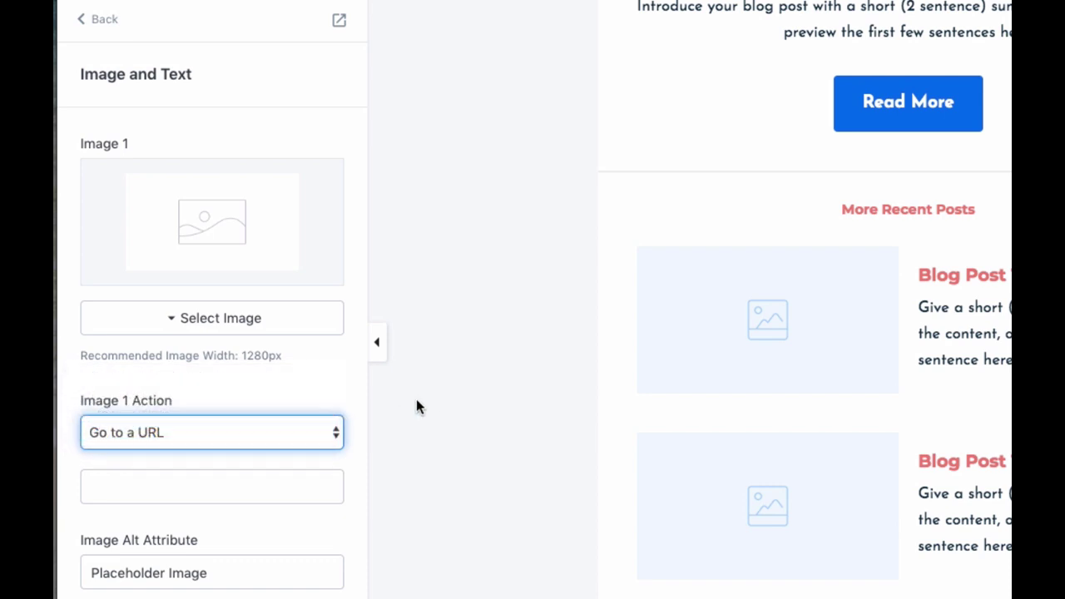
{"action": "scroll", "coordinate": [416, 398], "scroll_direction": "down", "scroll_amount": 2}
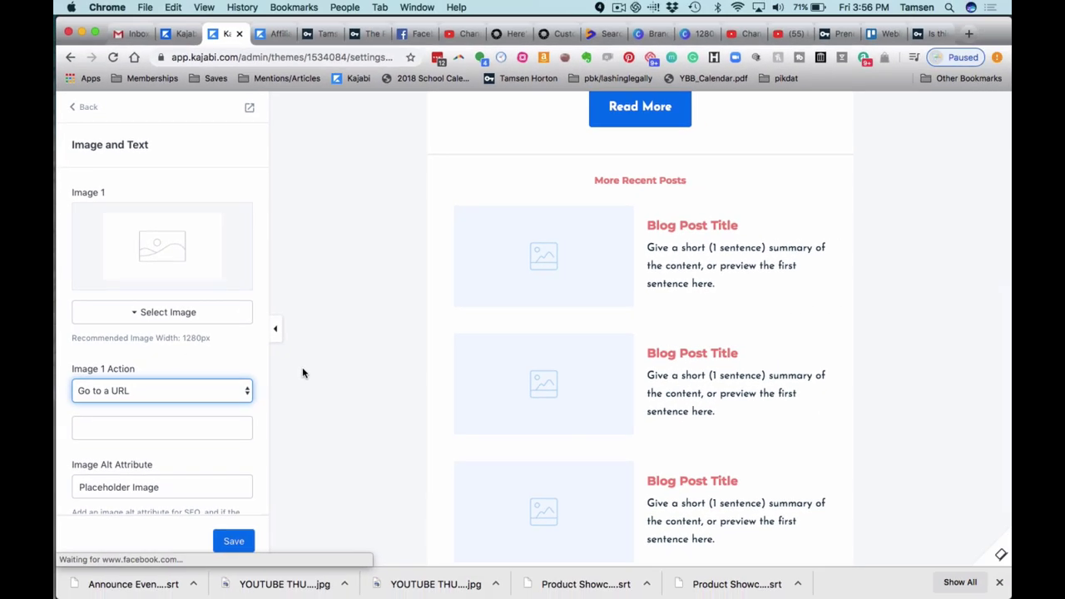
Add the sentence "See here." to the end of the first recent post's body text
{"action": "left_click", "coordinate": [688, 263]}
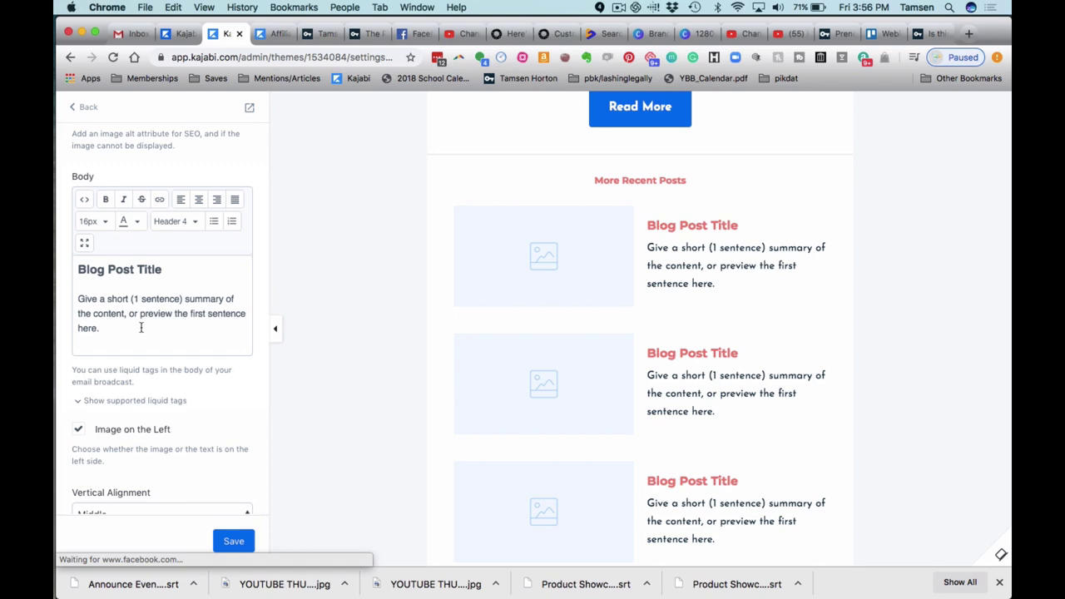
{"action": "left_click", "coordinate": [111, 330]}
{"action": "type", "text": "S"}
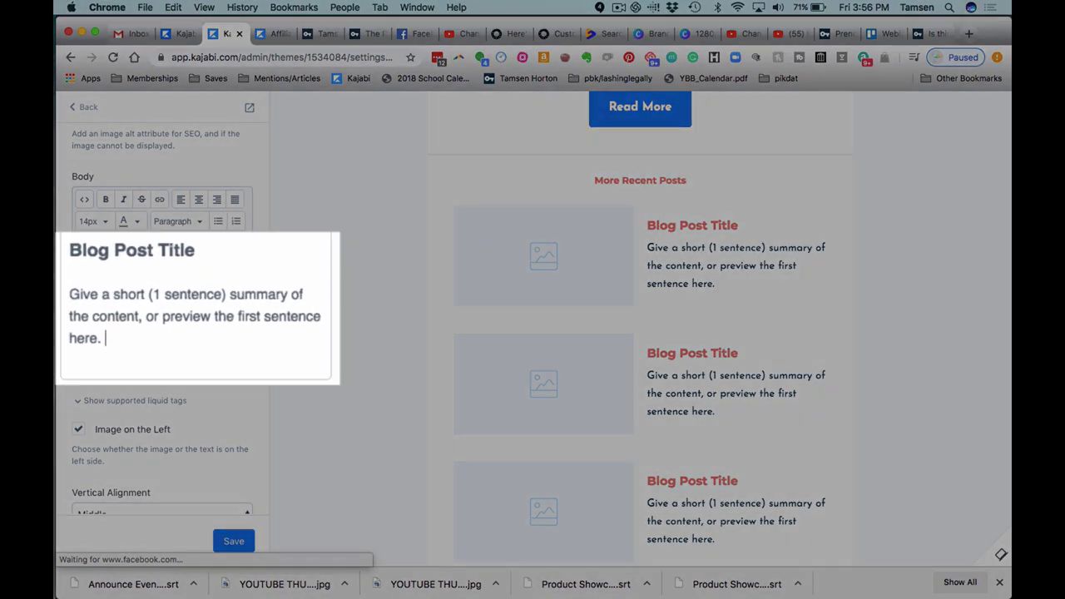
{"action": "type", "text": "ee here."}
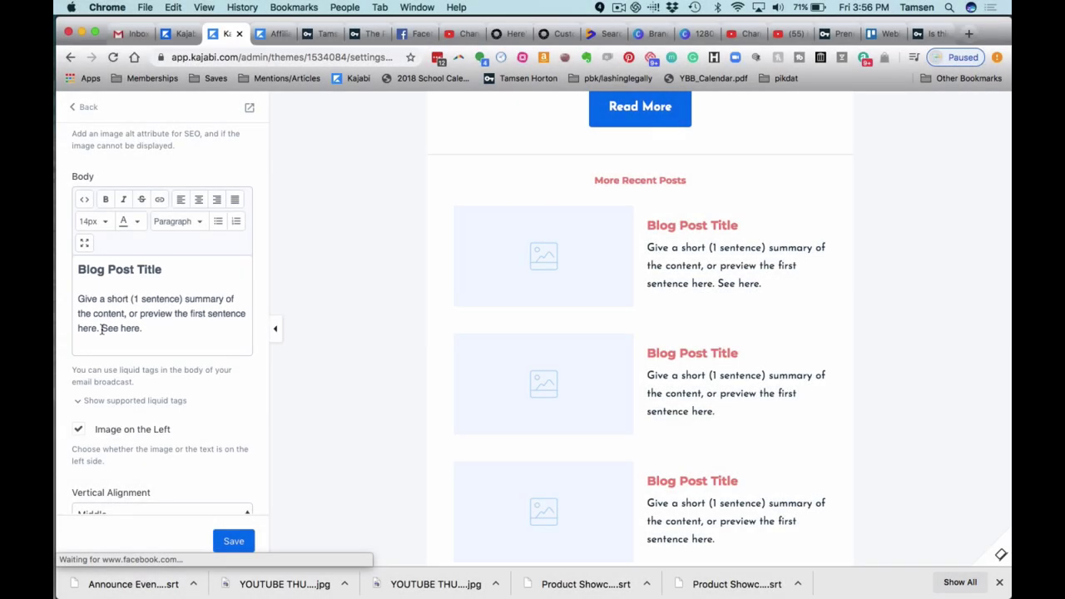
Link the words "See here." to tamsenhorton.com, with the link target set to New window
{"action": "left_click_drag", "start_coordinate": [100, 329], "coordinate": [154, 329]}
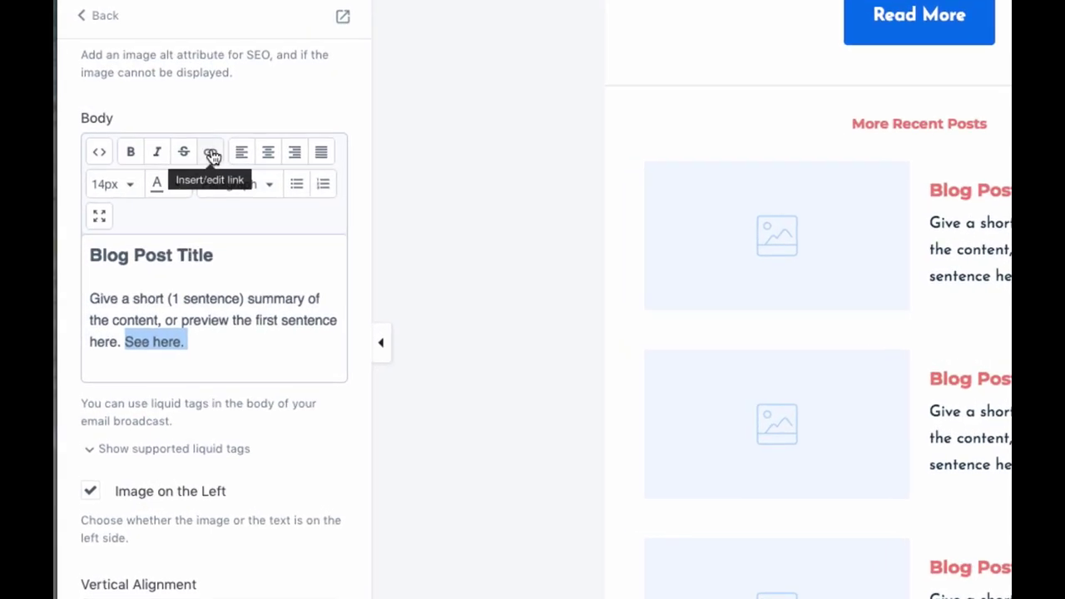
{"action": "left_click", "coordinate": [234, 133]}
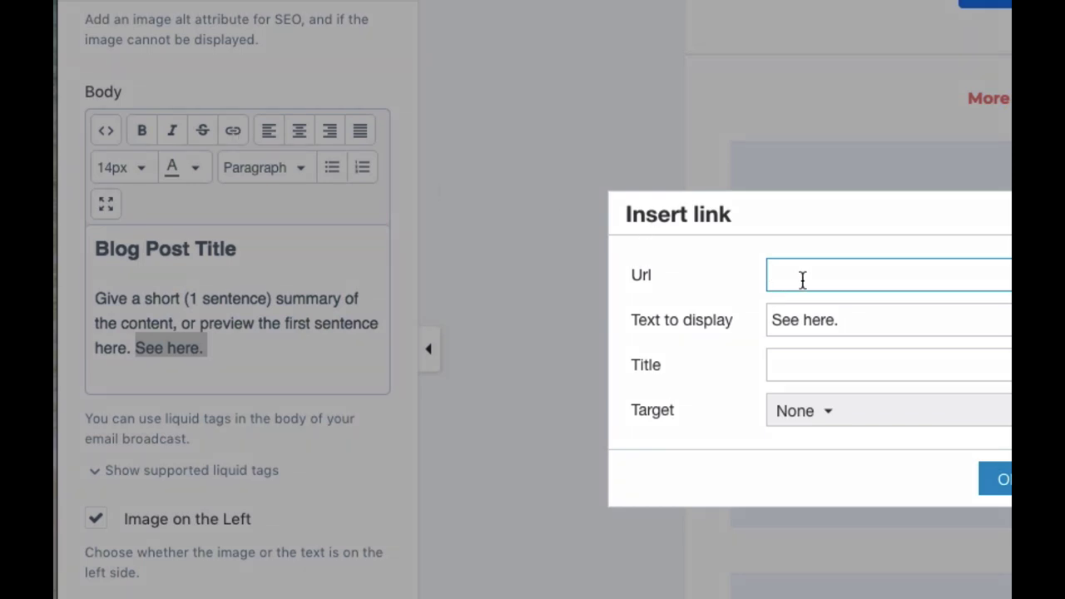
{"action": "type", "text": "tamsenhorton.com"}
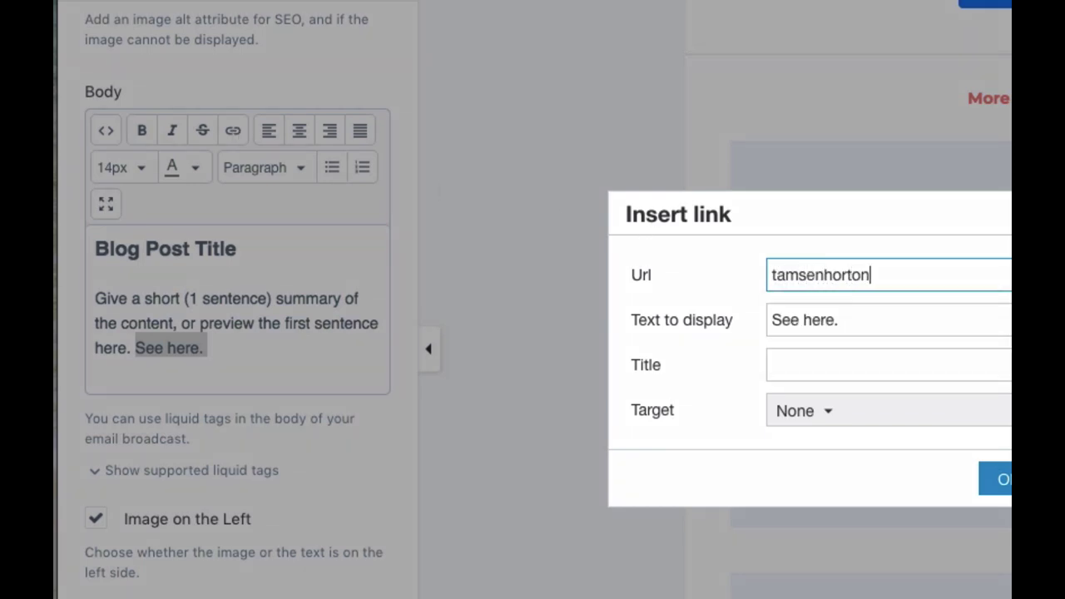
{"action": "left_click", "coordinate": [807, 412]}
{"action": "left_click", "coordinate": [807, 496]}
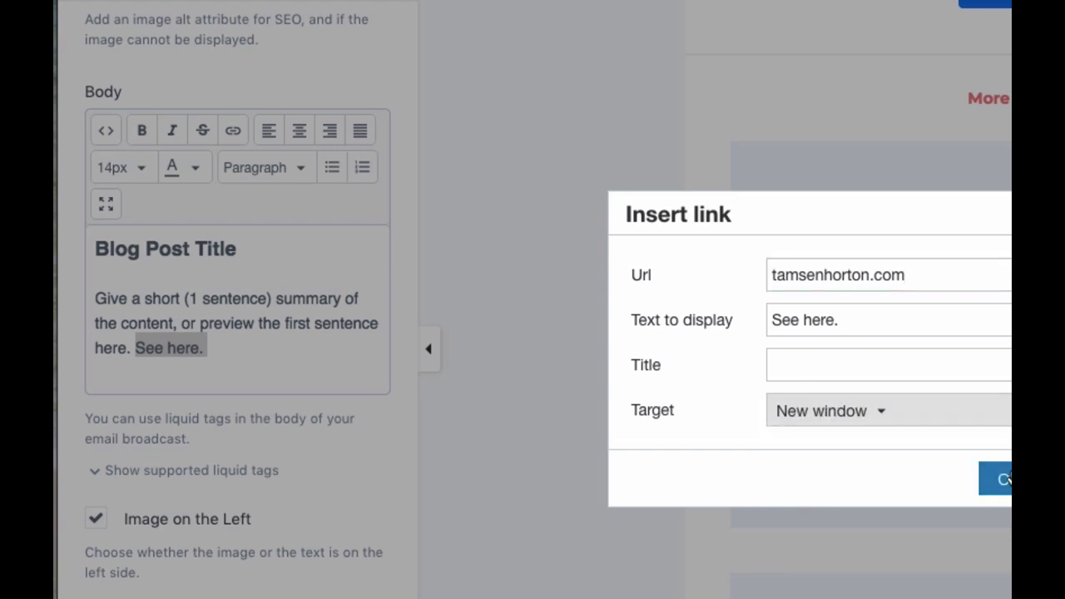
{"action": "left_click", "coordinate": [995, 476]}
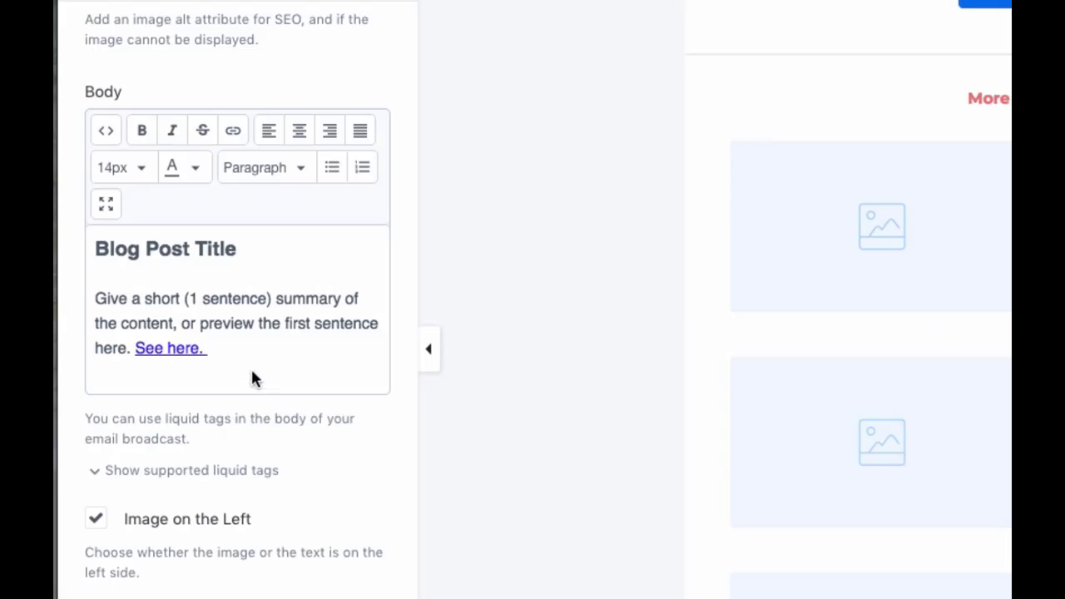
Save the Image and Text section's changes and review the remaining recent posts, social icons and footer
{"action": "left_click", "coordinate": [257, 573]}
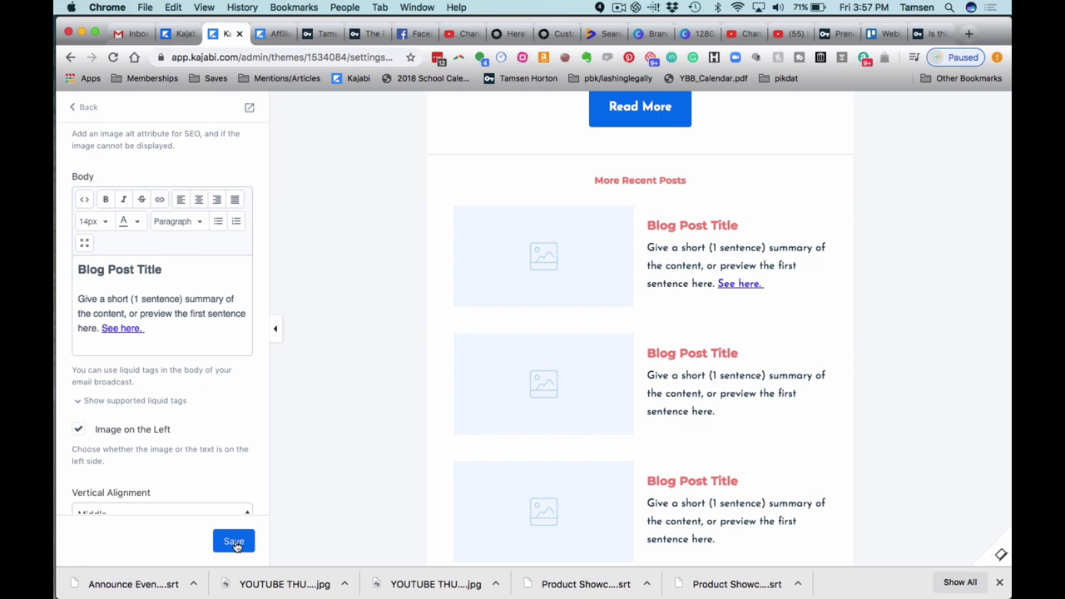
{"action": "scroll", "coordinate": [420, 431], "scroll_direction": "down", "scroll_amount": 2}
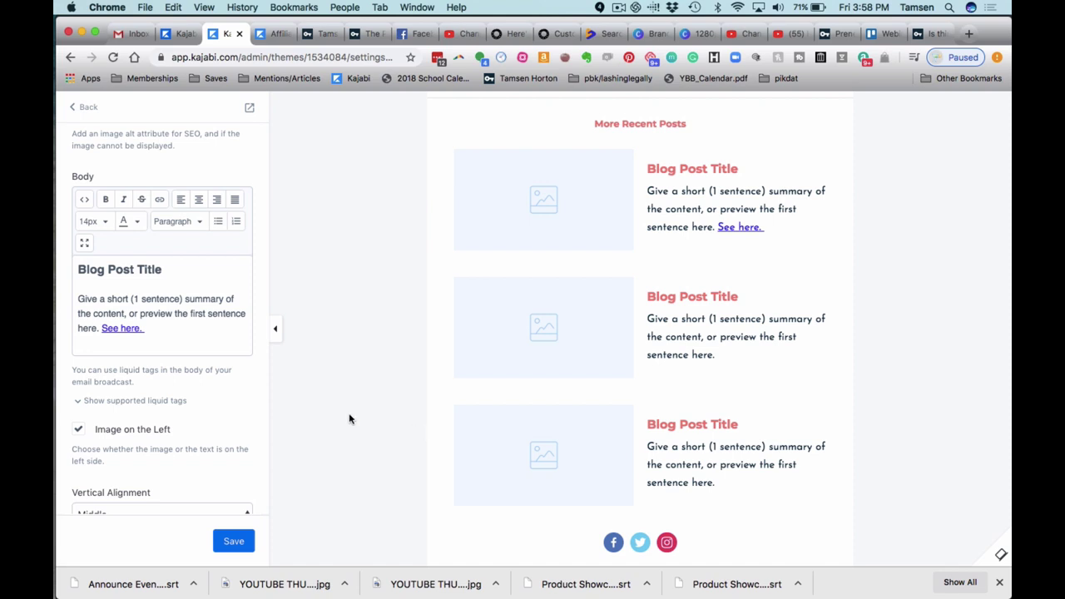
{"action": "left_click", "coordinate": [231, 542]}
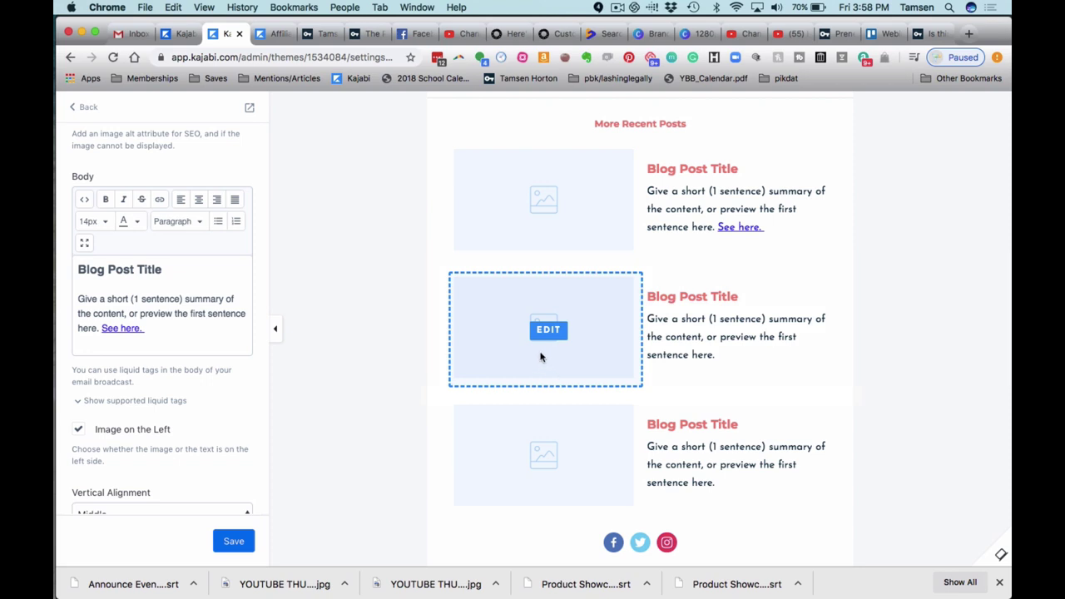
{"action": "scroll", "coordinate": [530, 350], "scroll_direction": "down", "scroll_amount": 1}
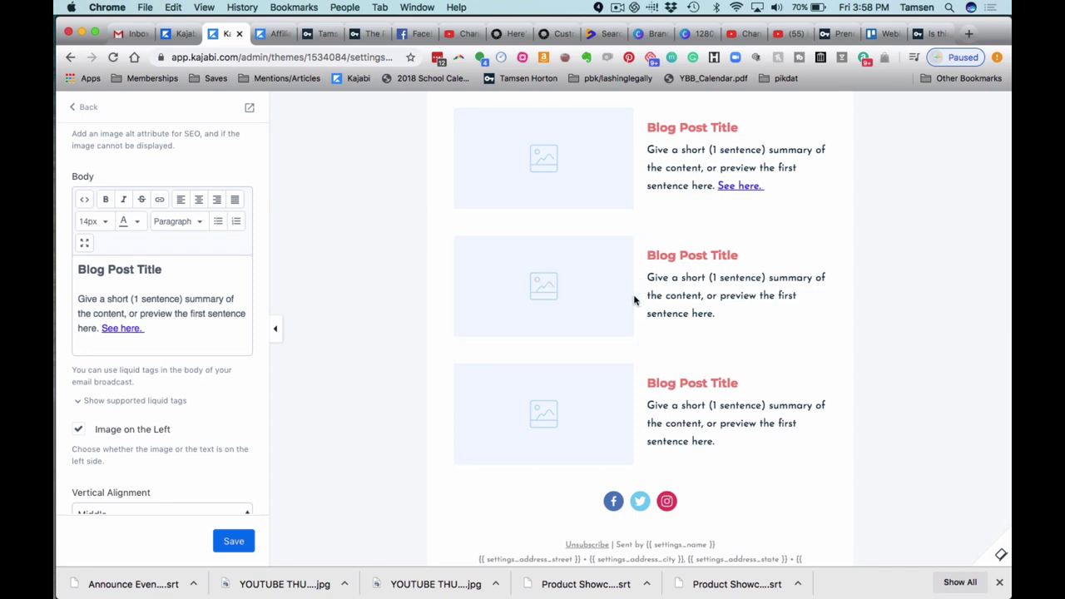
{"action": "scroll", "coordinate": [545, 208], "scroll_direction": "down", "scroll_amount": 1}
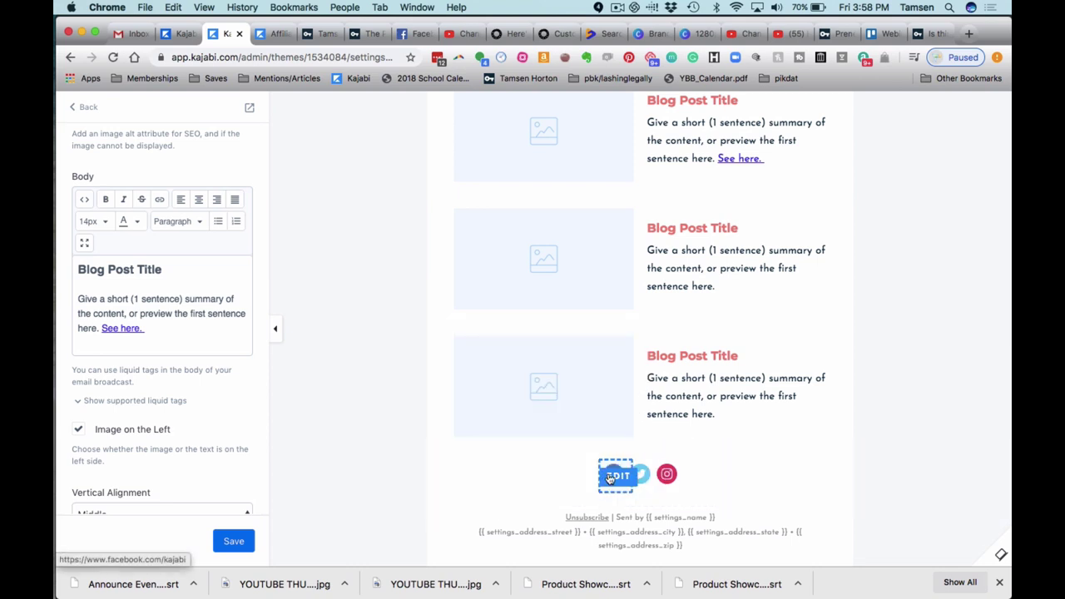
{"action": "left_click", "coordinate": [241, 544]}
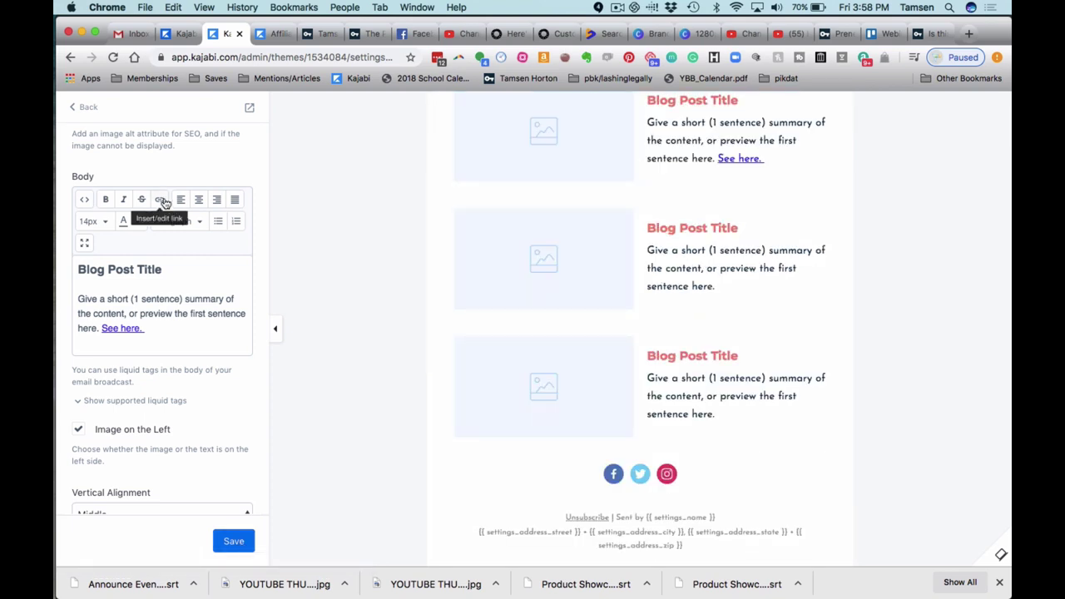
Review the section types that can be added below Social Icons, and return to the beginning of the section list and email preview
{"action": "left_click", "coordinate": [85, 108]}
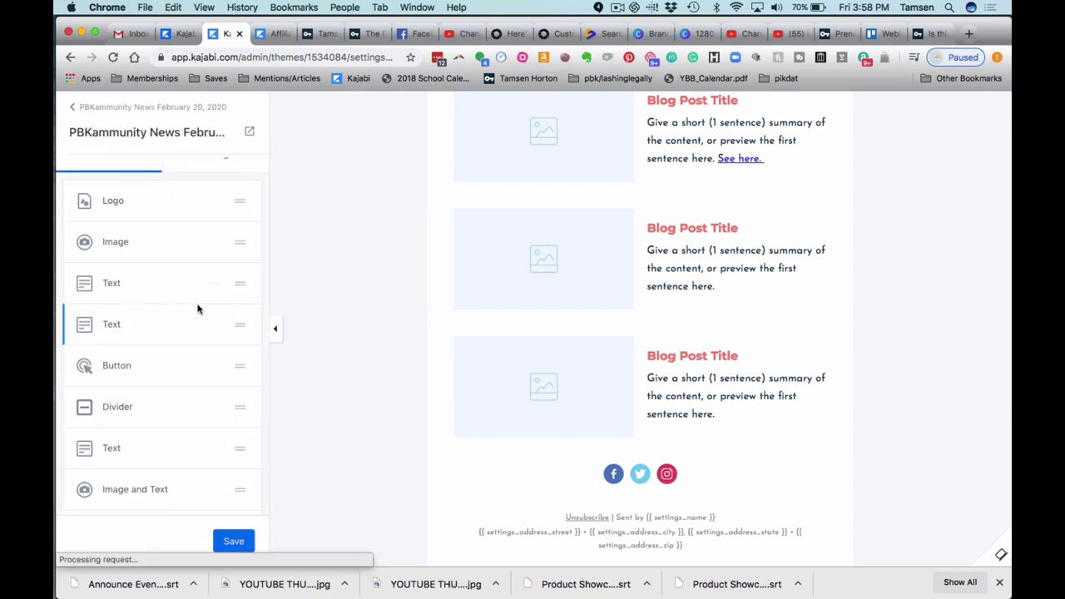
{"action": "scroll", "coordinate": [197, 308], "scroll_direction": "down", "scroll_amount": 5}
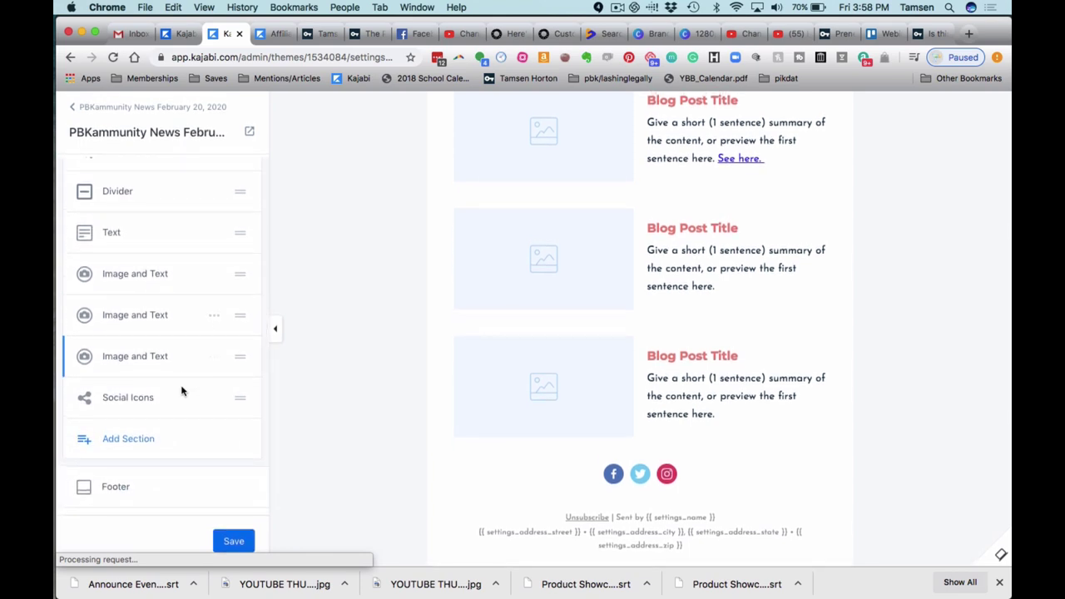
{"action": "left_click", "coordinate": [141, 444]}
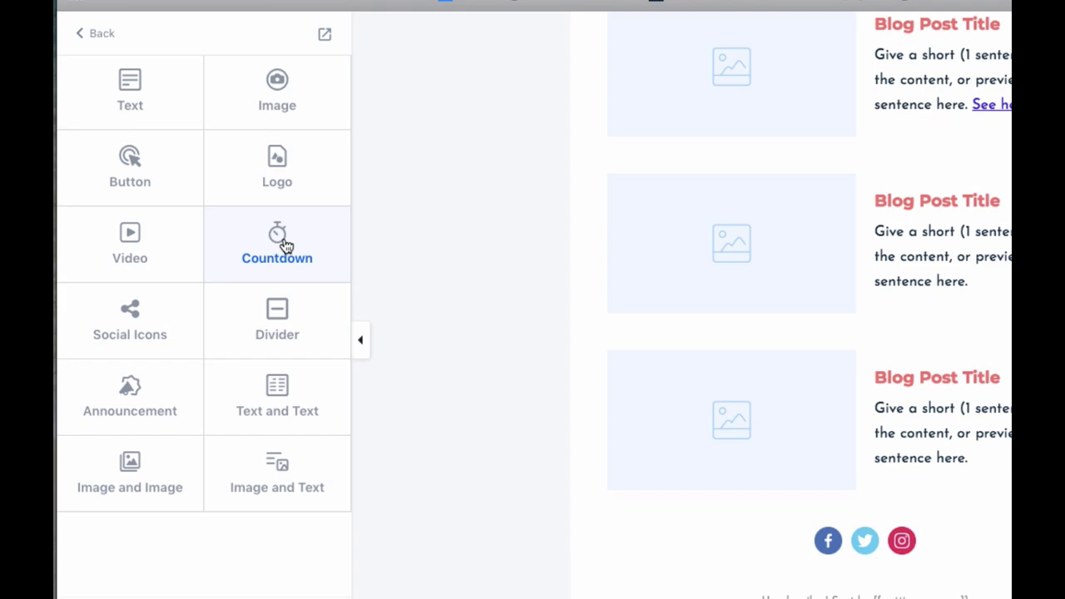
{"action": "left_click", "coordinate": [98, 33]}
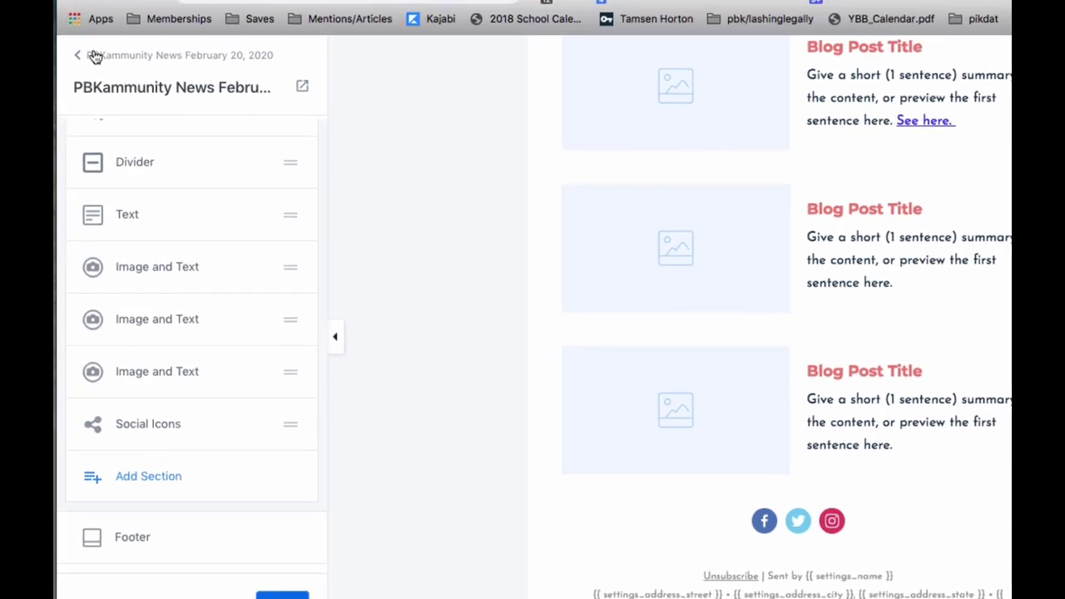
{"action": "scroll", "coordinate": [209, 195], "scroll_direction": "up", "scroll_amount": 3}
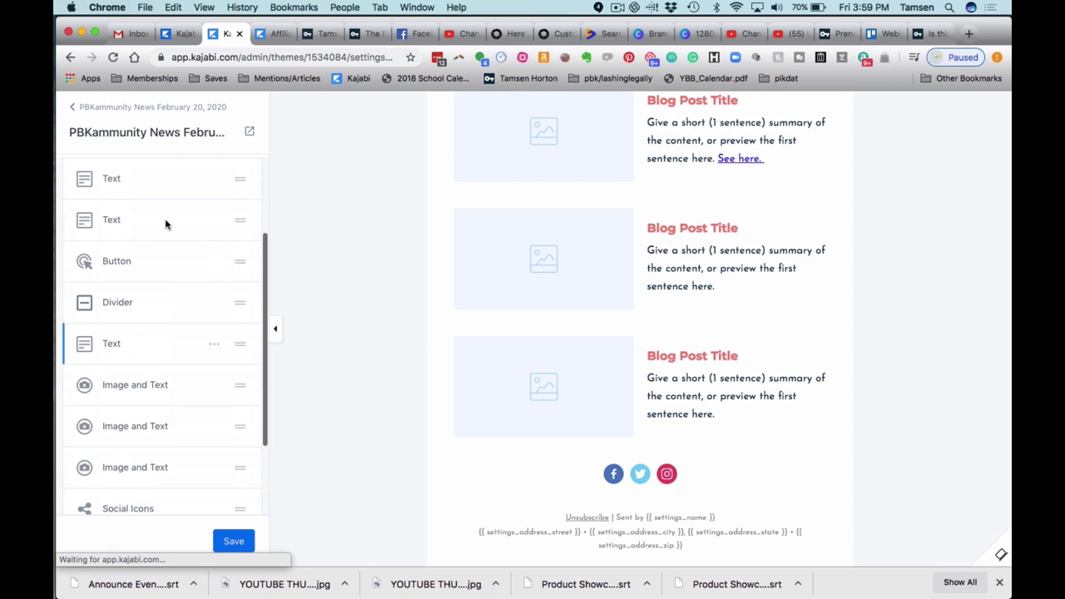
{"action": "scroll", "coordinate": [165, 224], "scroll_direction": "up", "scroll_amount": 3}
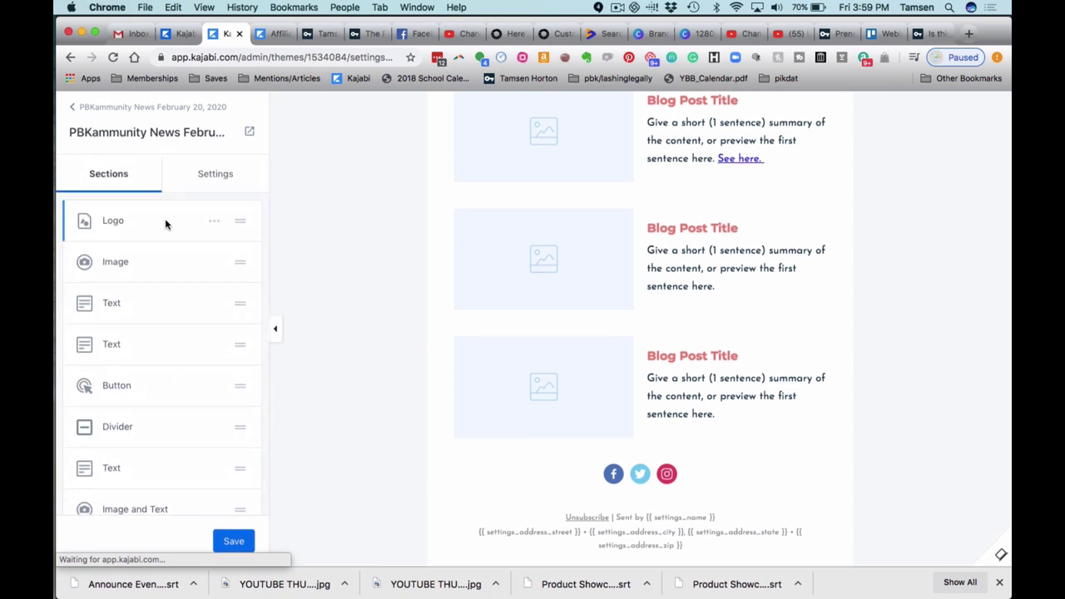
{"action": "scroll", "coordinate": [526, 219], "scroll_direction": "up", "scroll_amount": 2}
{"action": "scroll", "coordinate": [526, 219], "scroll_direction": "up", "scroll_amount": 5}
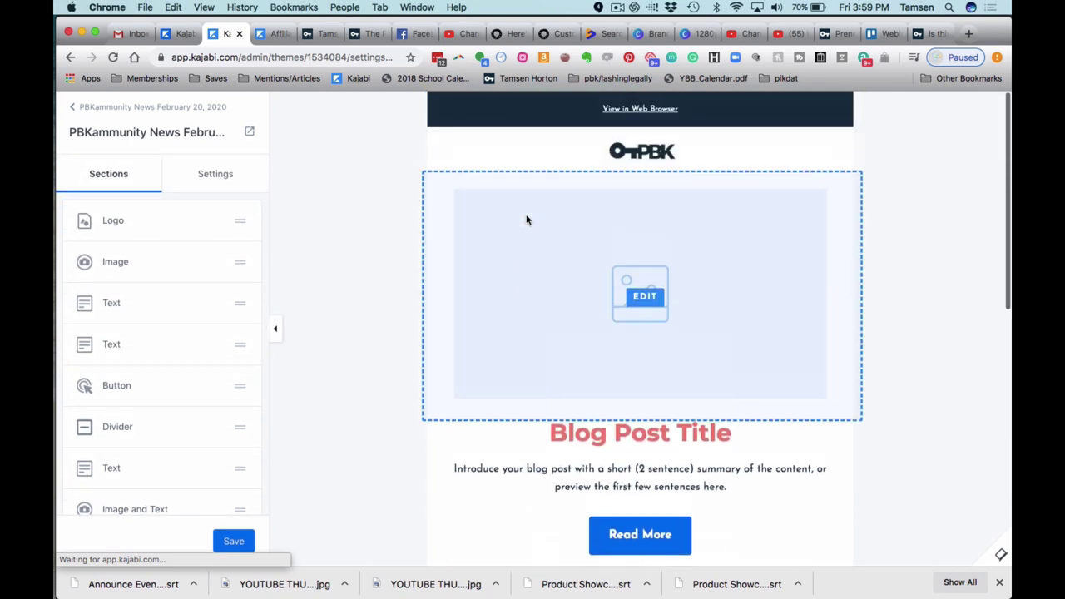